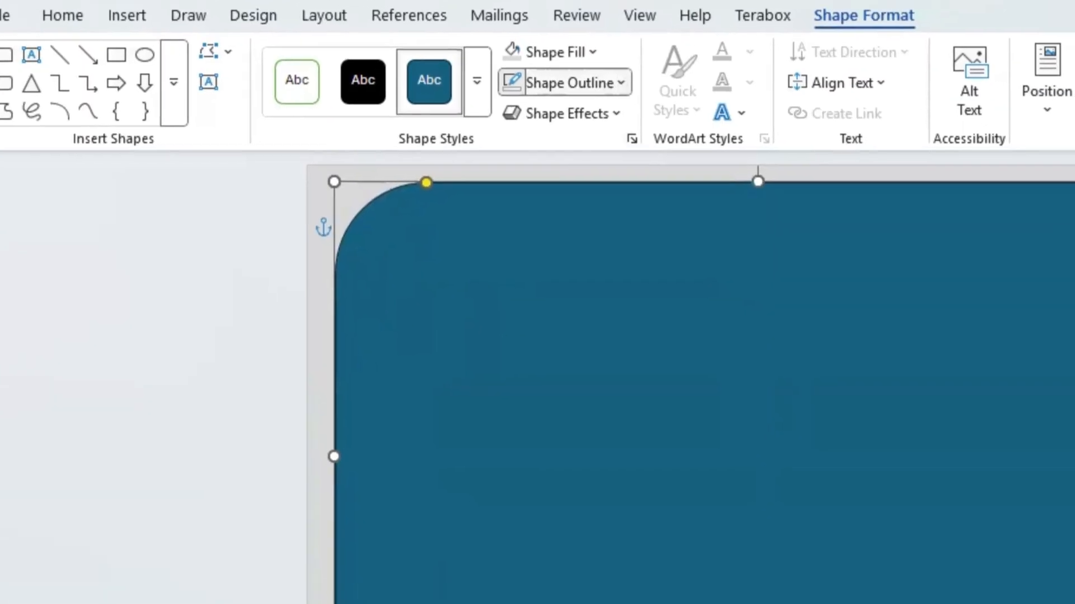
Step: Thicken the blue shape's outline using the detailed line settings
click(568, 83)
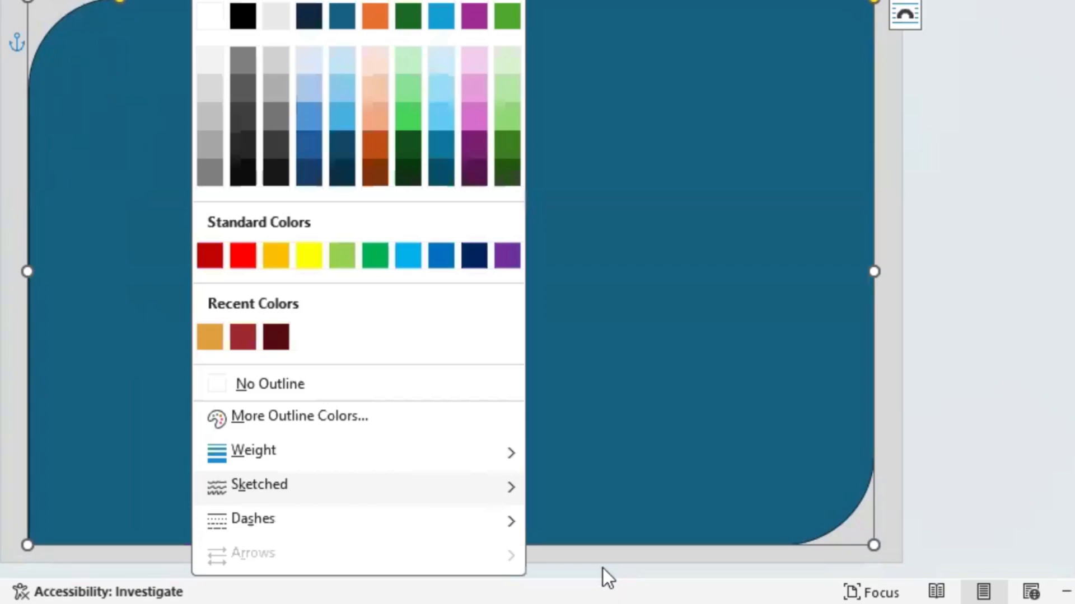
mouse_move(358, 452)
click(602, 569)
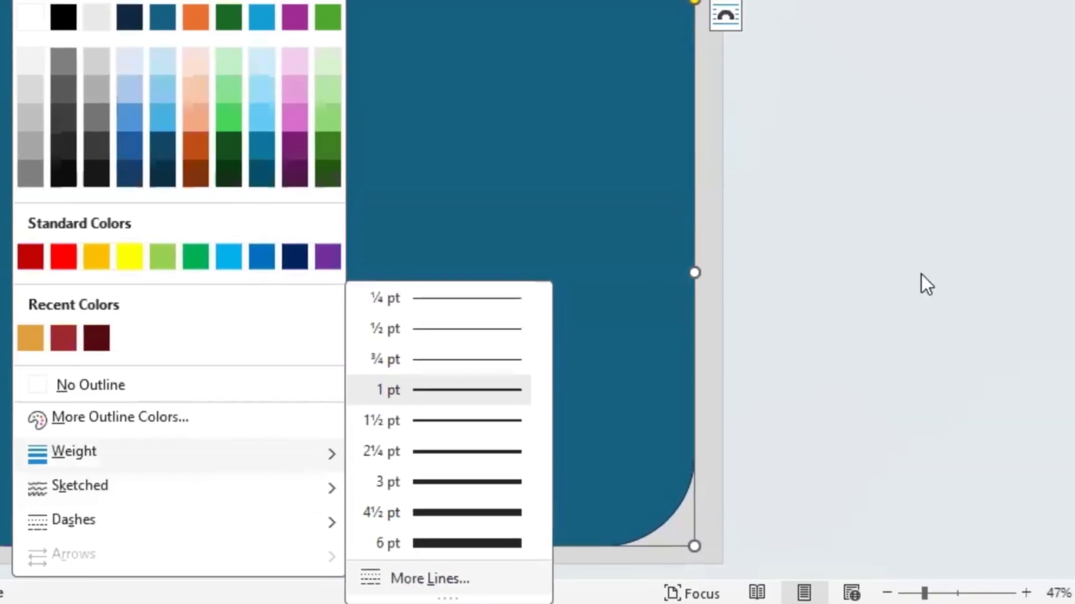
click(989, 292)
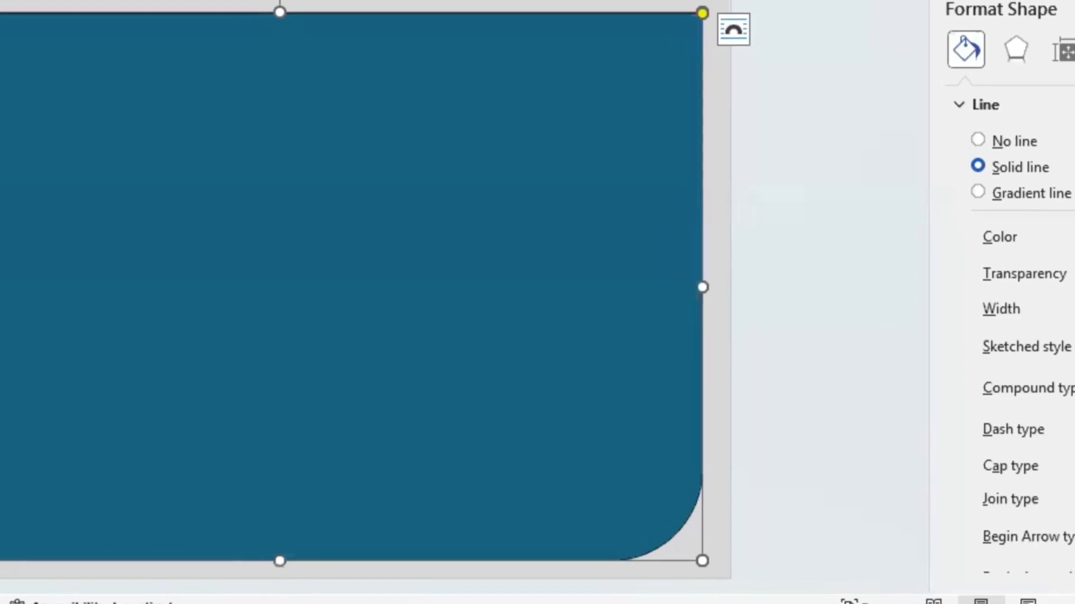
key(Return)
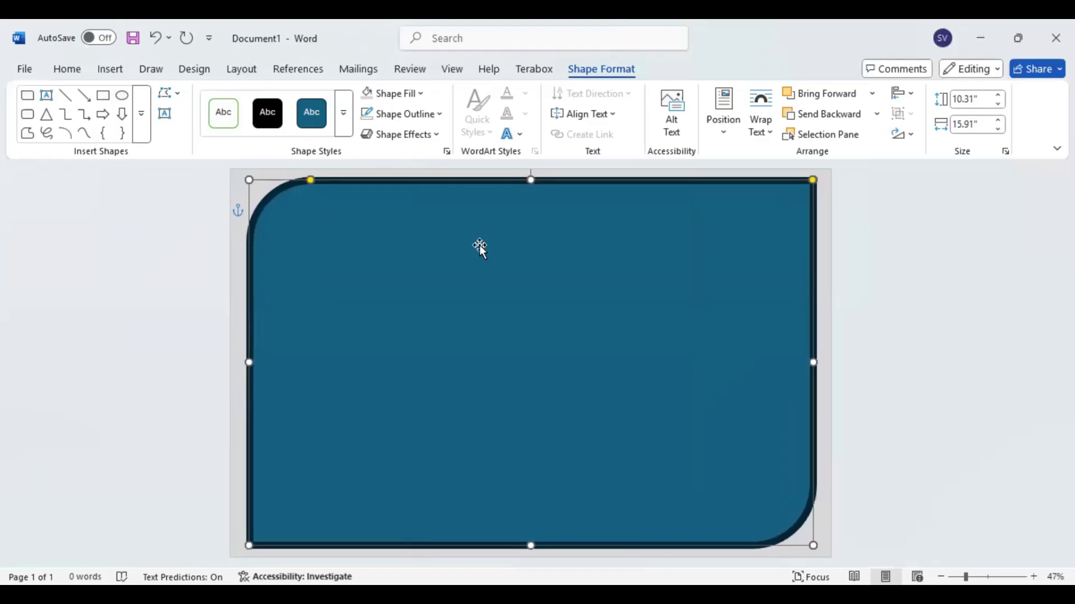
Step: Slightly reduce the blue shape's corner rounding and shrink the shape to about 9.95 by 15.7 inches
drag(309, 181, 300, 183)
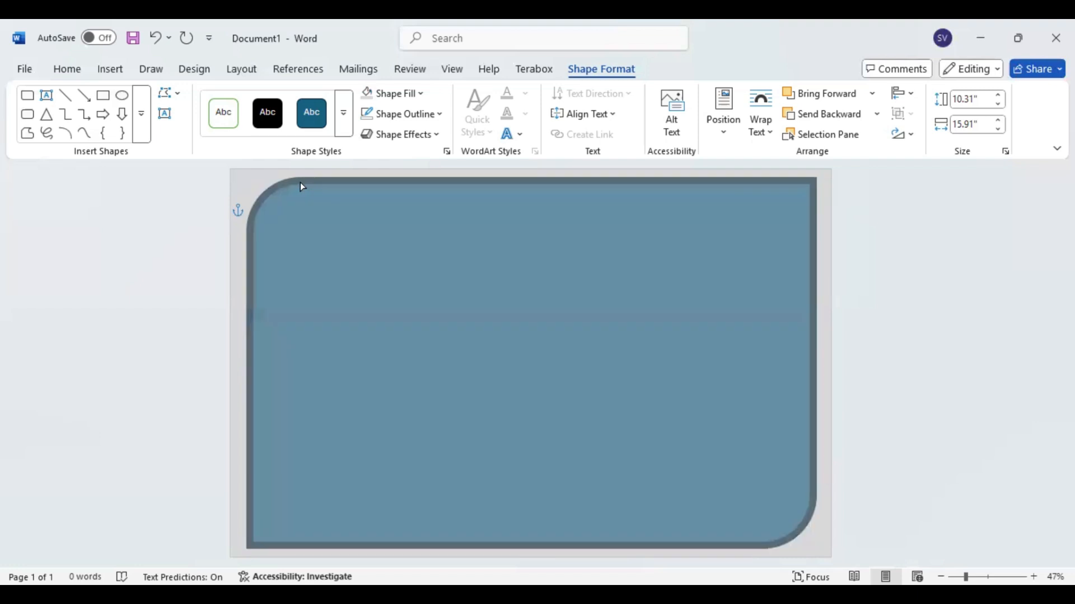
drag(531, 184, 530, 185)
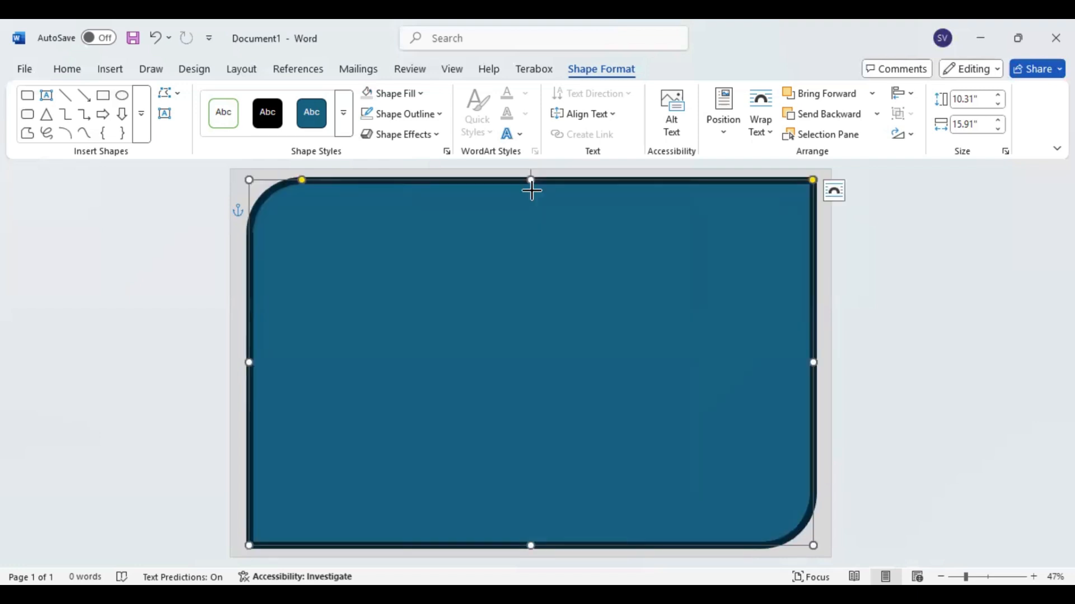
drag(256, 368, 263, 368)
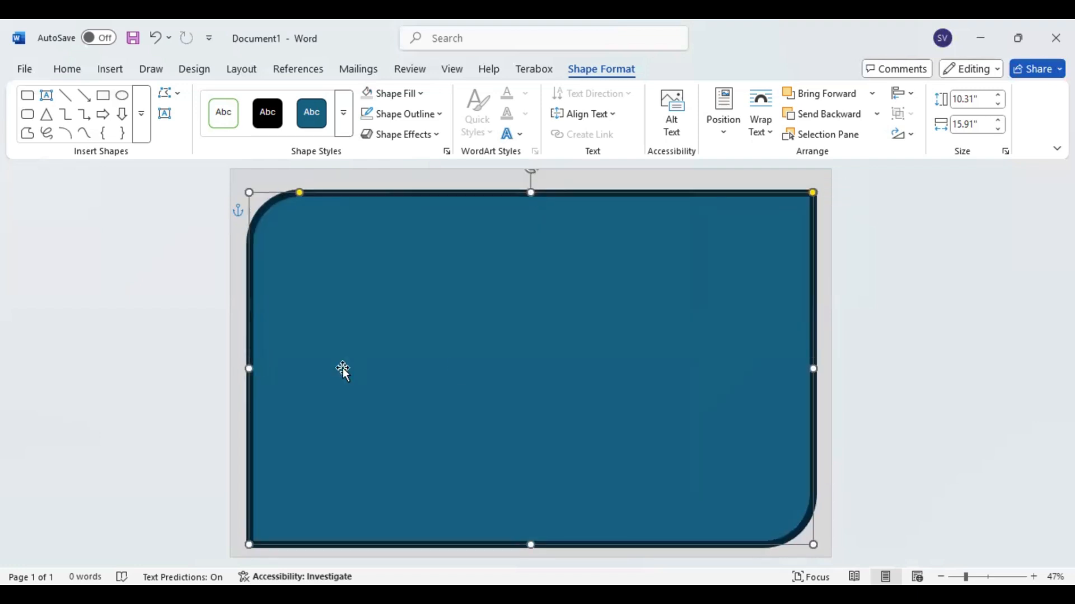
drag(458, 354, 436, 350)
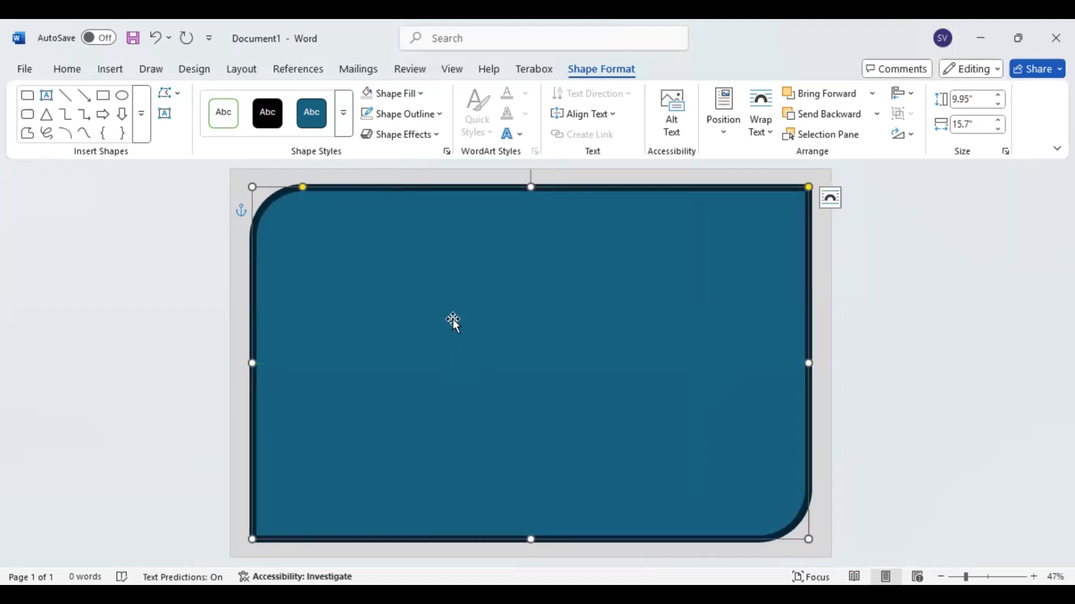
Step: Resize the blue shape to about 9.72 inches high by 15.25 inches wide, centred on the page
drag(252, 363, 269, 364)
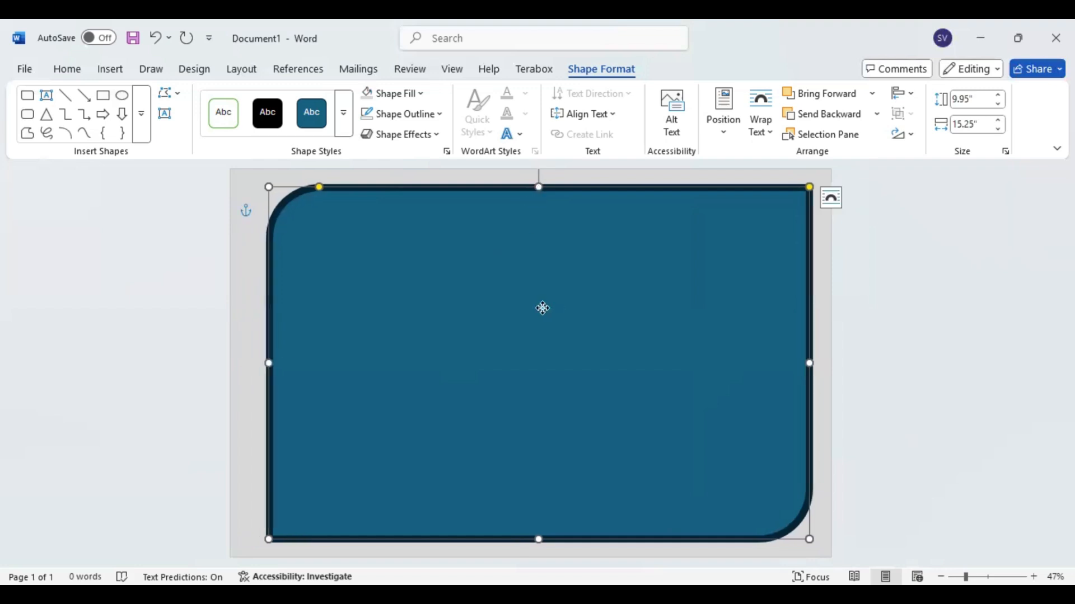
mouse_move(554, 306)
mouse_down()
mouse_move(539, 311)
mouse_move(557, 314)
mouse_up()
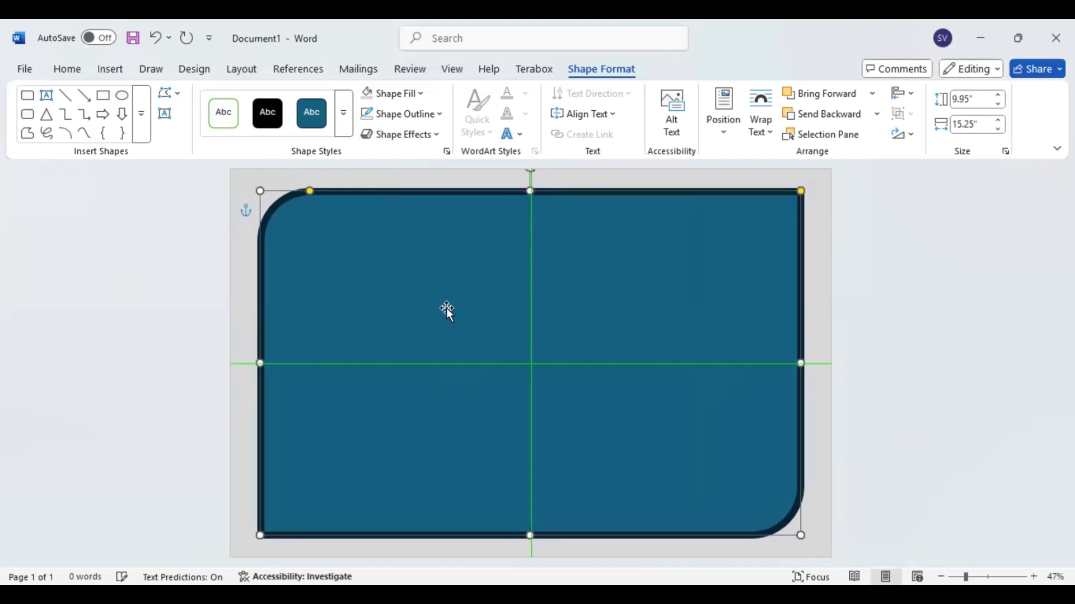
drag(462, 330, 462, 330)
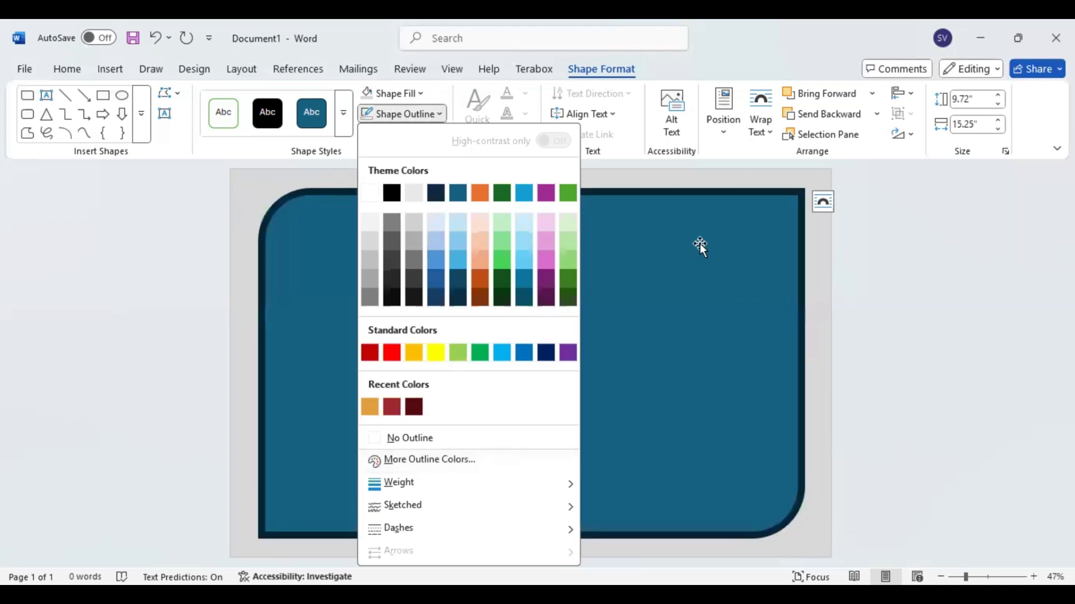
Step: Change the shape's outline to a gradient line and remove its two middle gradient stops
click(442, 115)
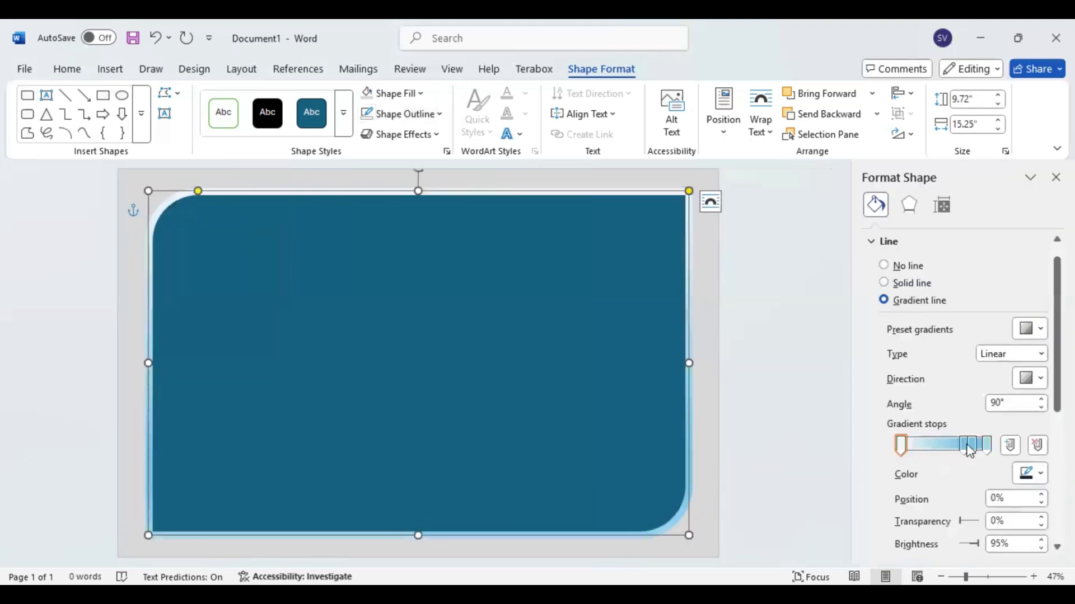
click(974, 446)
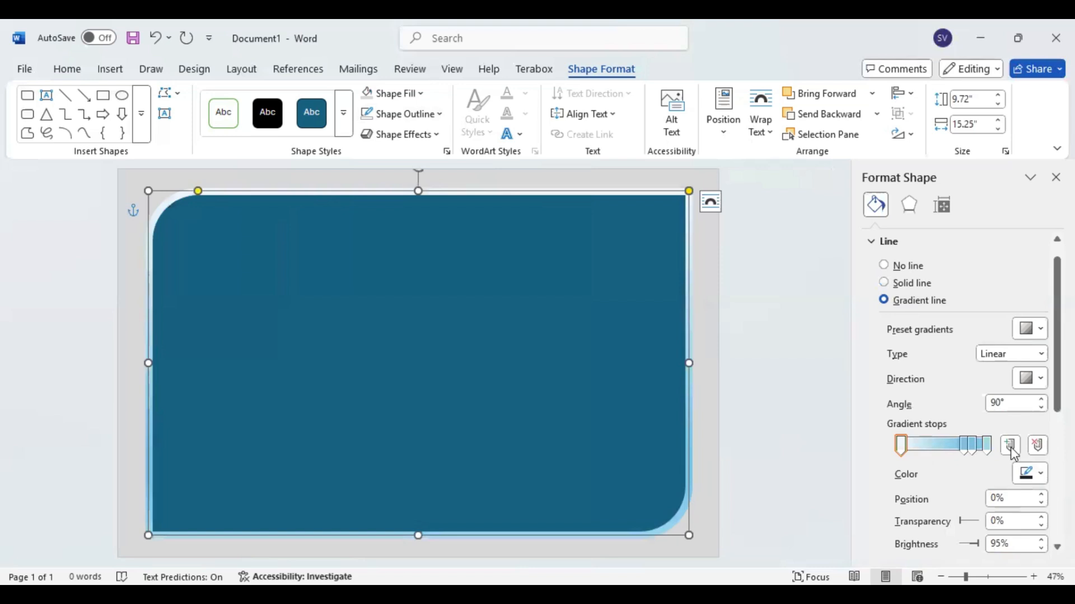
click(1042, 446)
click(1040, 446)
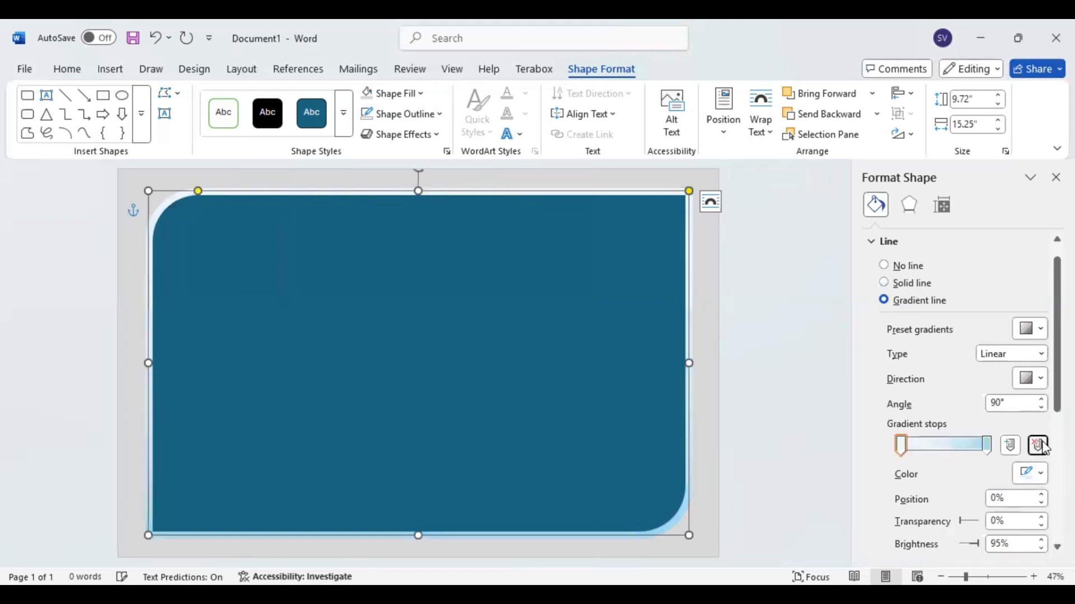
Step: Colour the outline gradient's first stop with the recent red and its end stop with the recent dark maroon
click(989, 448)
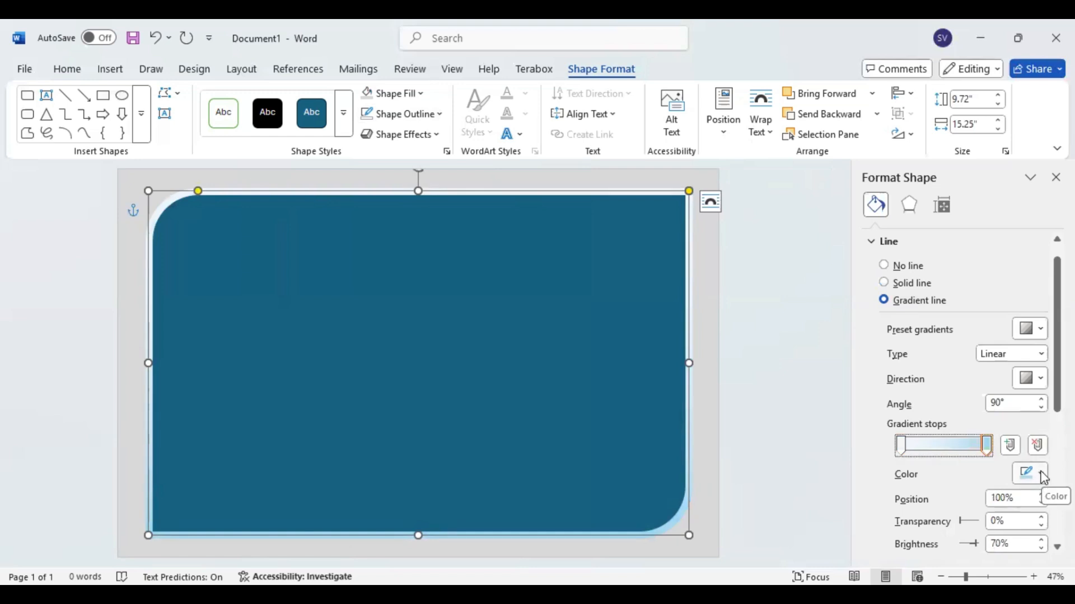
click(903, 445)
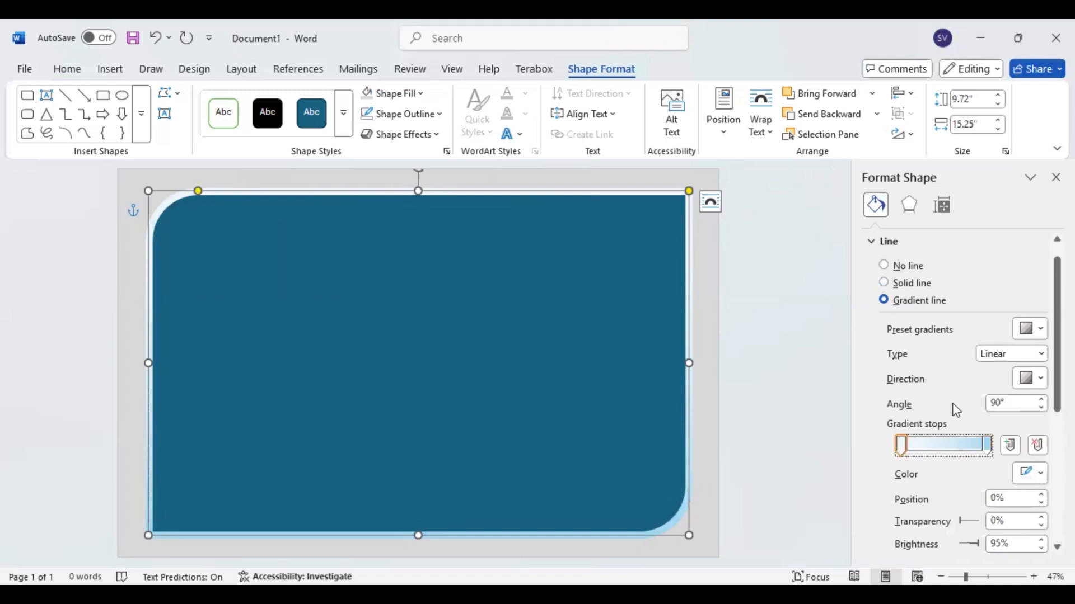
click(1039, 473)
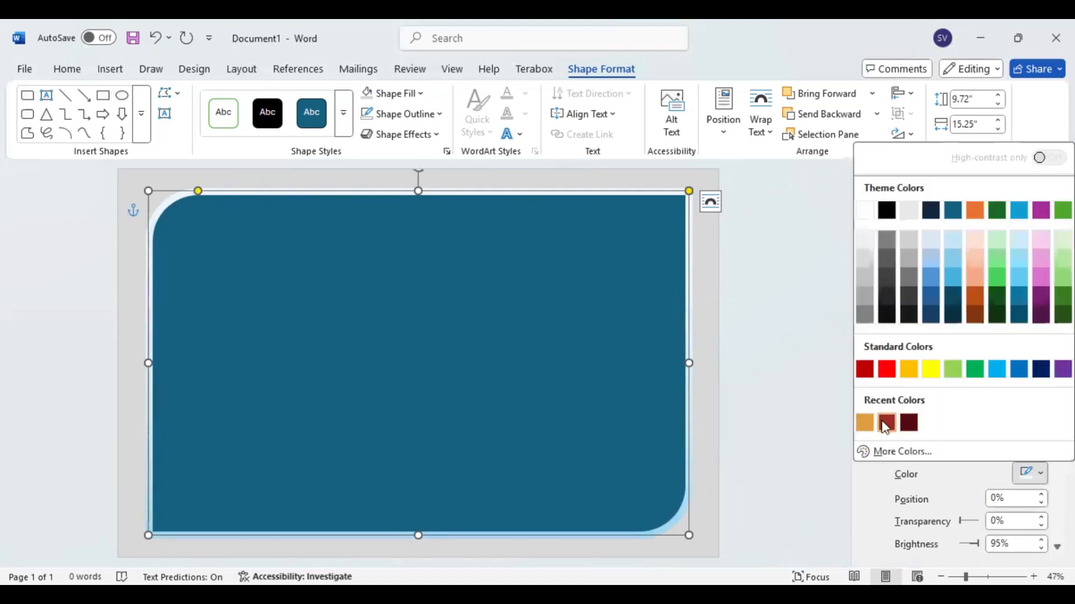
click(887, 423)
click(987, 445)
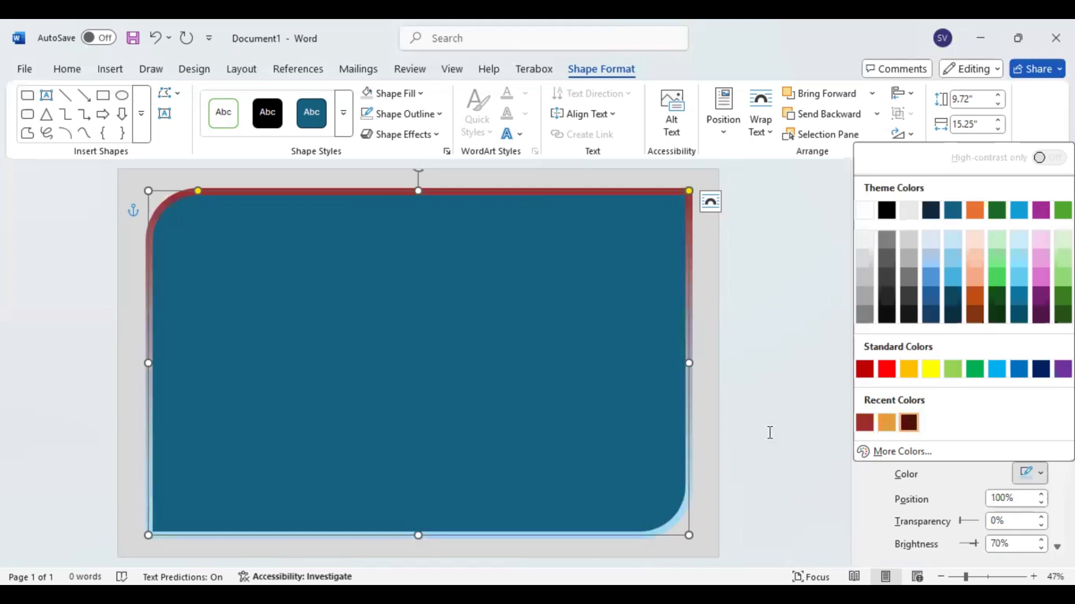
key(Return)
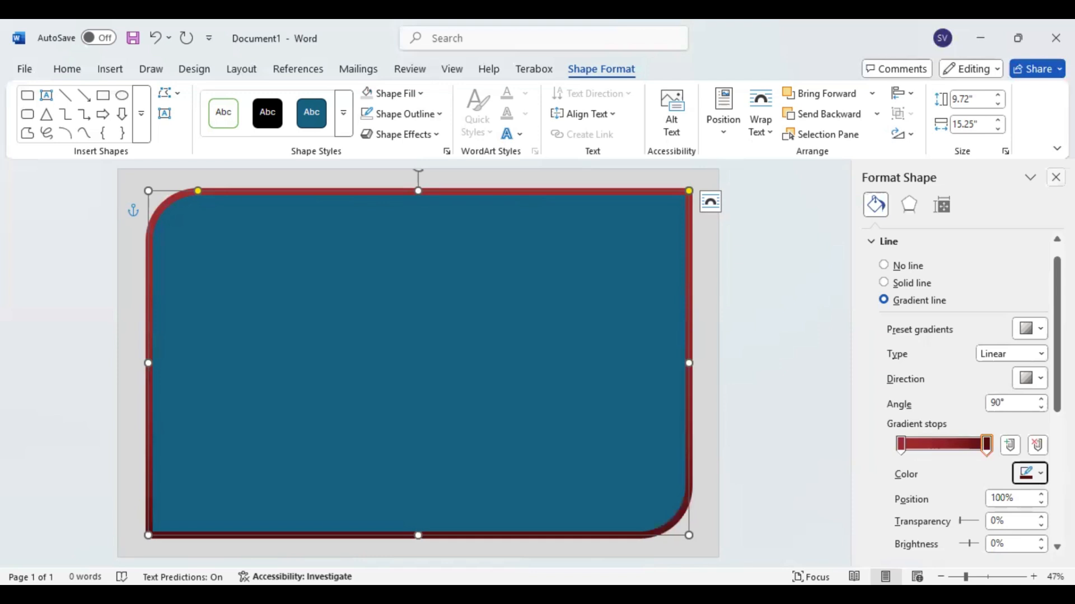
click(1056, 177)
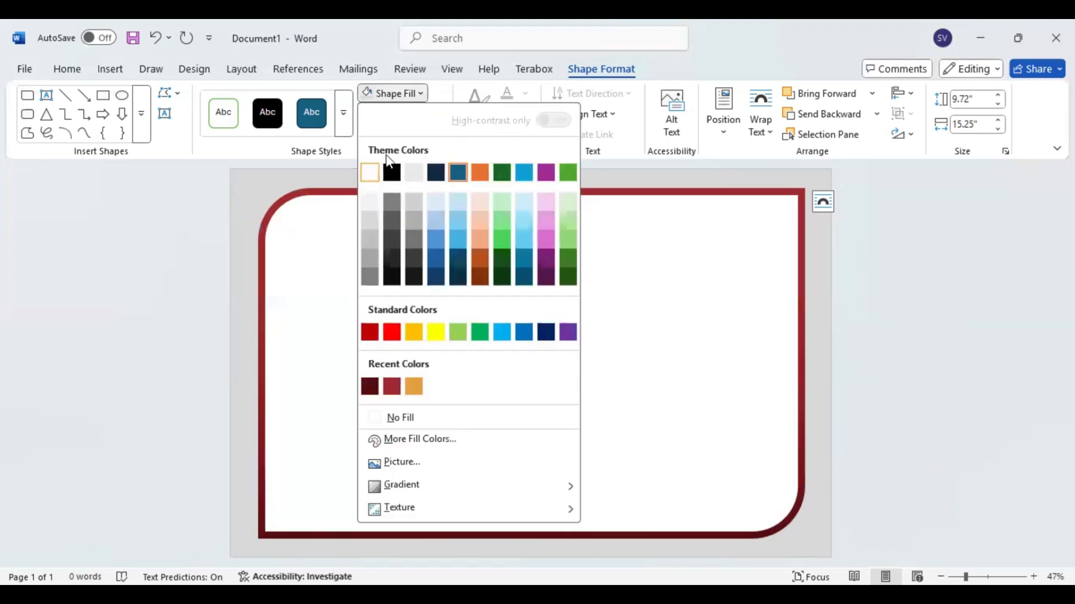
Step: Give the shape a solid white fill with about 63% transparency, and deselect the shape
click(424, 98)
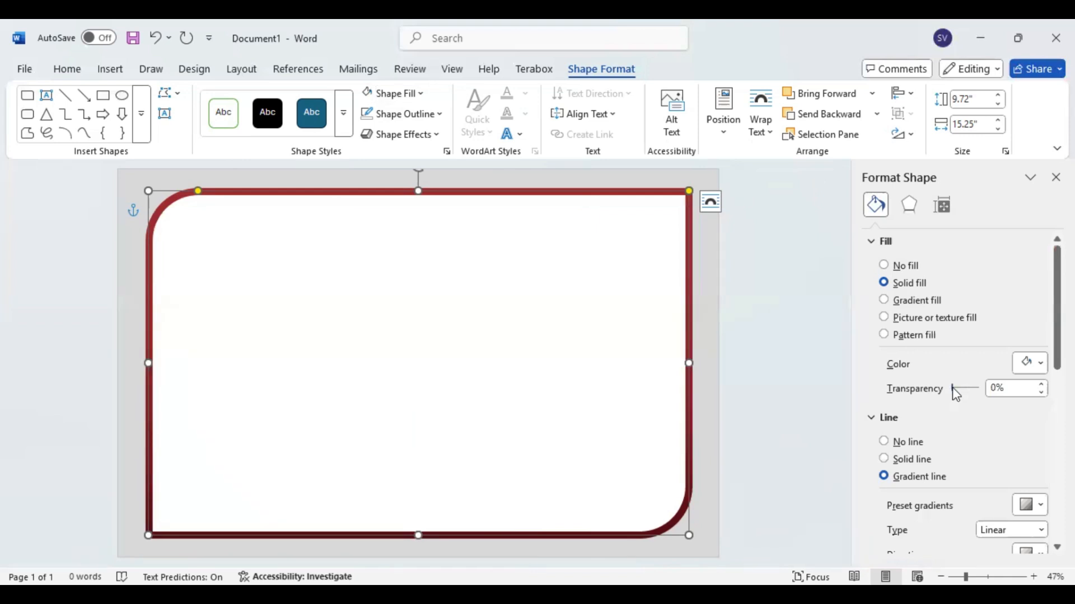
drag(952, 388, 968, 391)
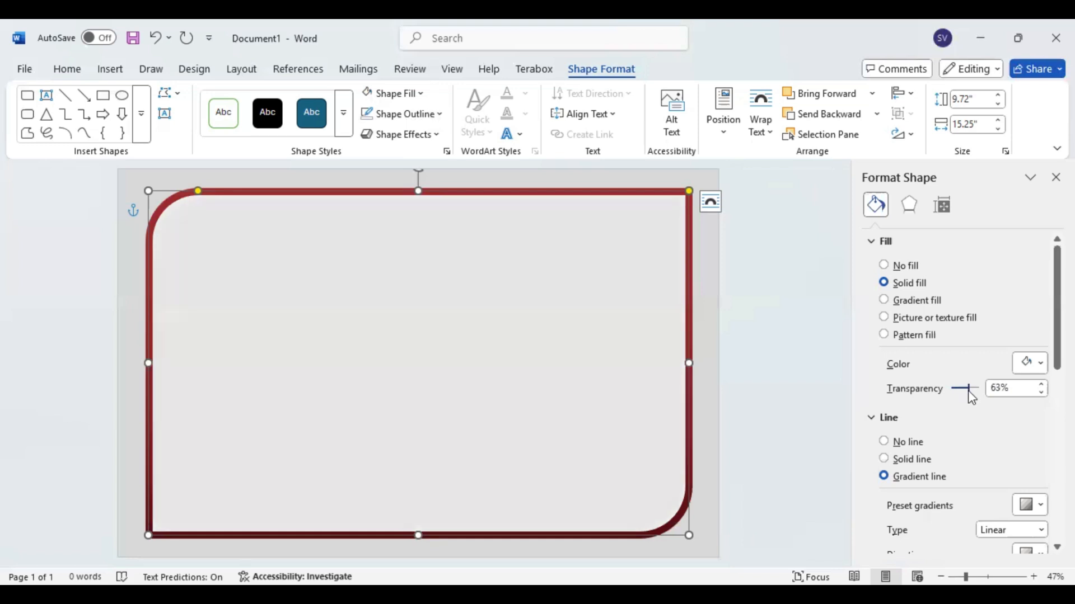
click(1041, 393)
click(1056, 177)
click(894, 300)
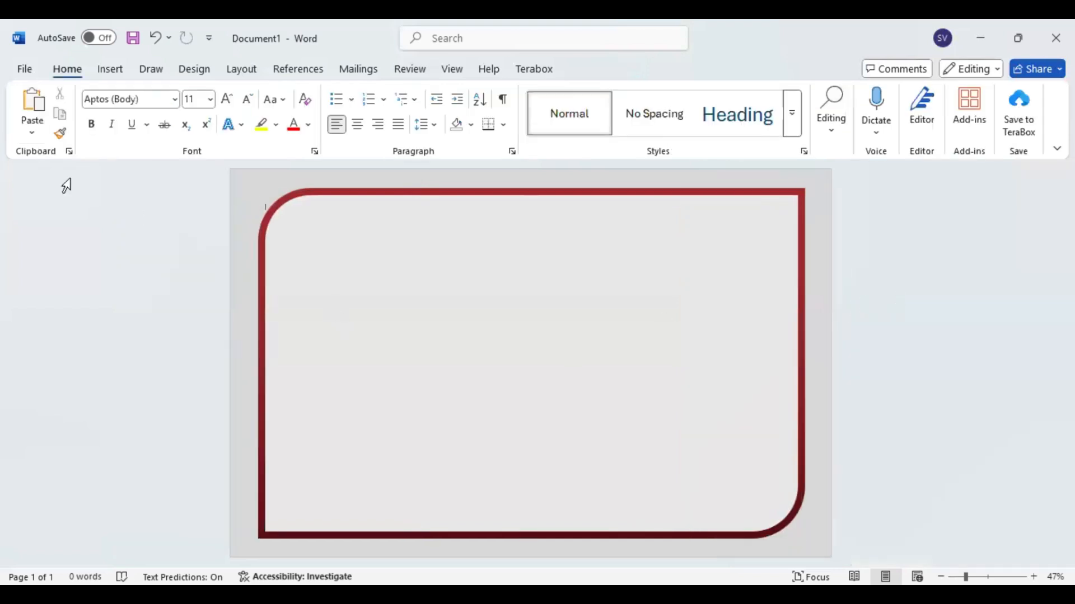
Step: Draw a right triangle about 1.2 inches high and 8.13 inches wide, and place it against the page's left edge
click(109, 69)
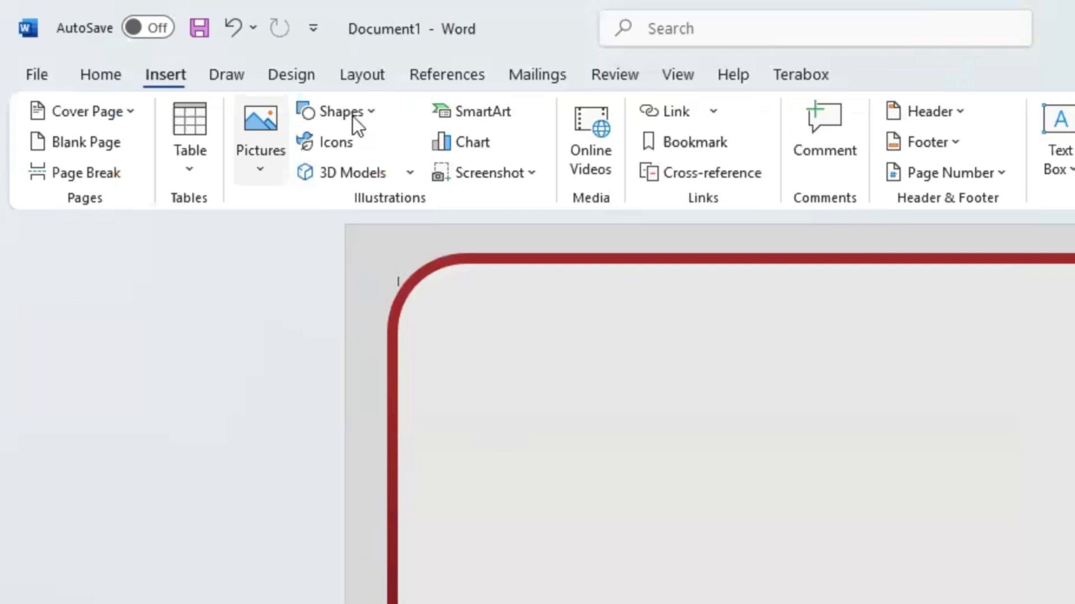
click(353, 116)
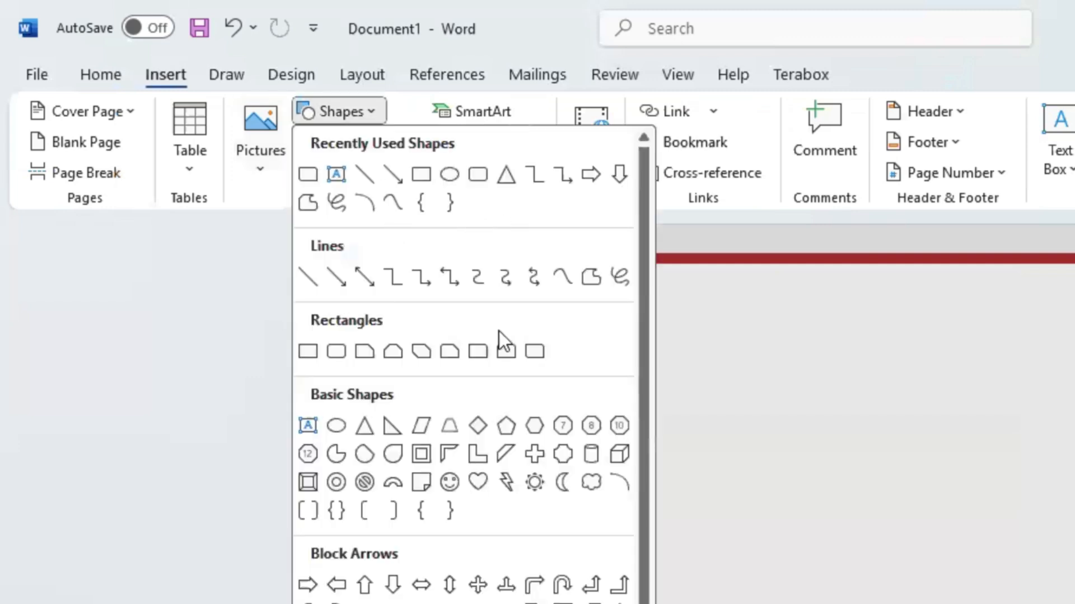
click(392, 432)
mouse_move(423, 468)
mouse_down()
mouse_move(703, 552)
mouse_move(753, 597)
mouse_up()
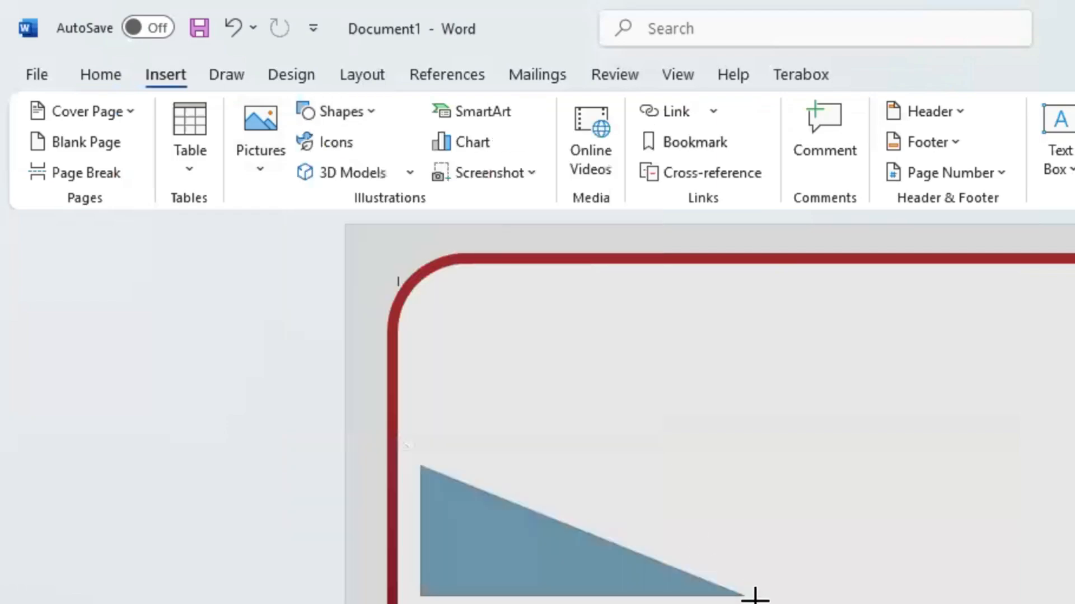
mouse_move(527, 415)
mouse_down()
mouse_move(554, 398)
mouse_move(564, 374)
mouse_up()
drag(331, 361, 288, 357)
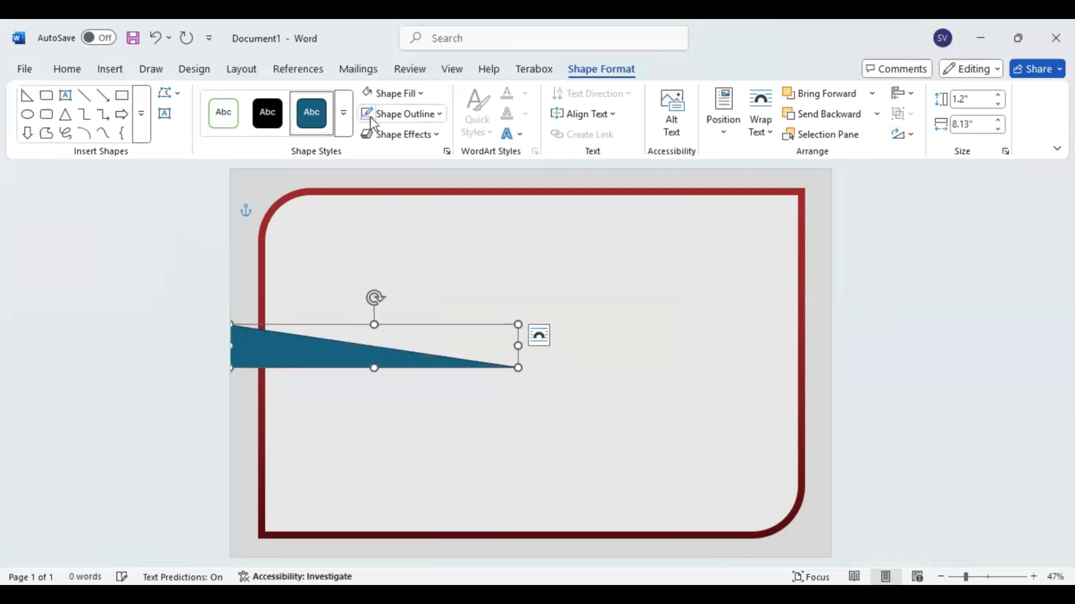
Step: Edit the triangle's points to bend its straight bottom edge into a smooth downward curve
right_click(306, 360)
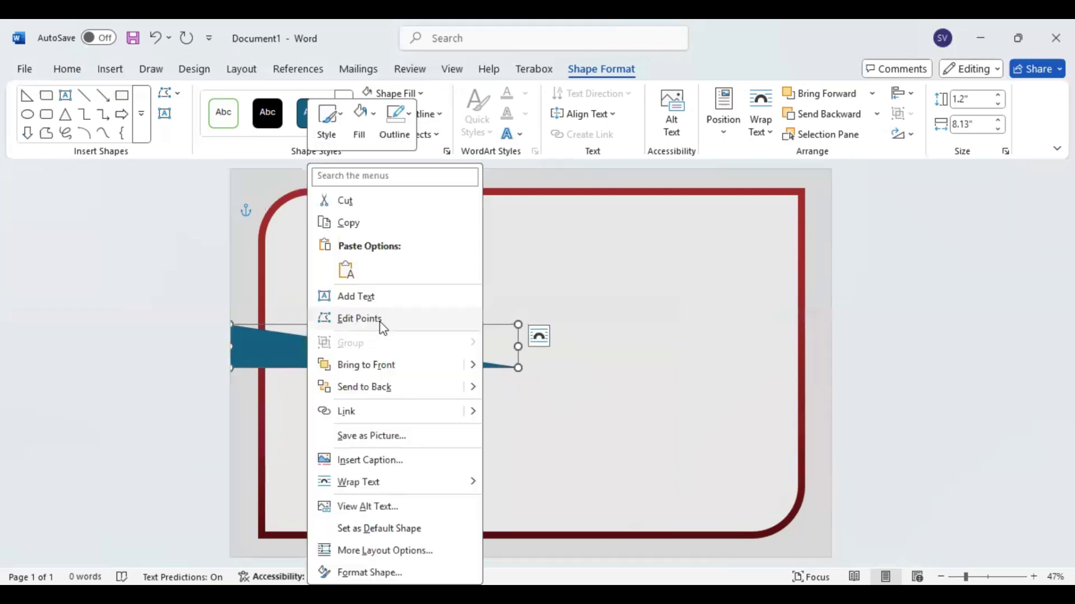
click(362, 318)
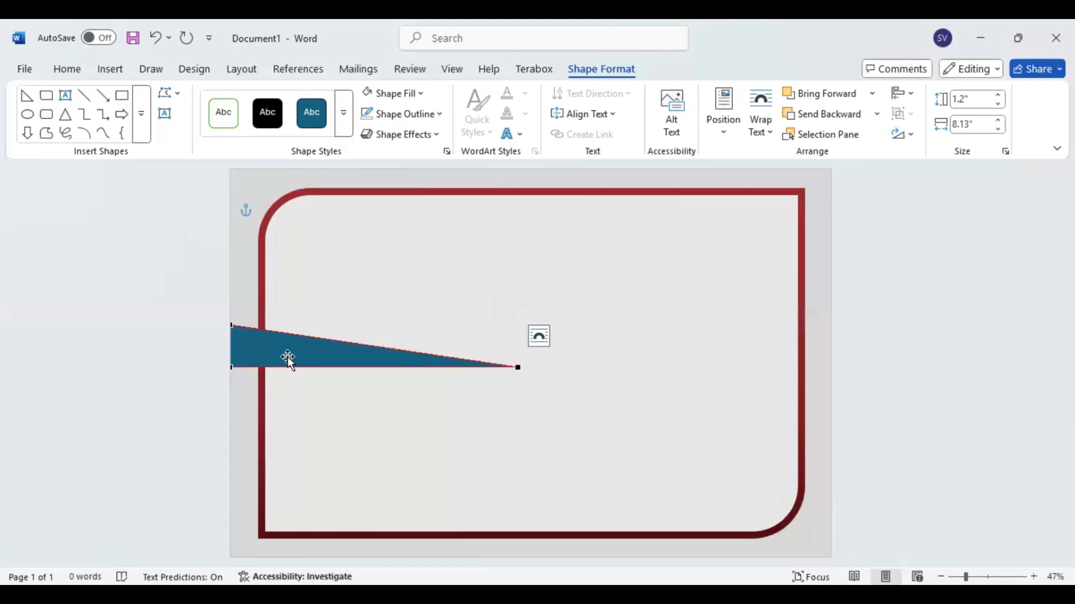
click(232, 370)
drag(326, 368, 314, 430)
click(520, 369)
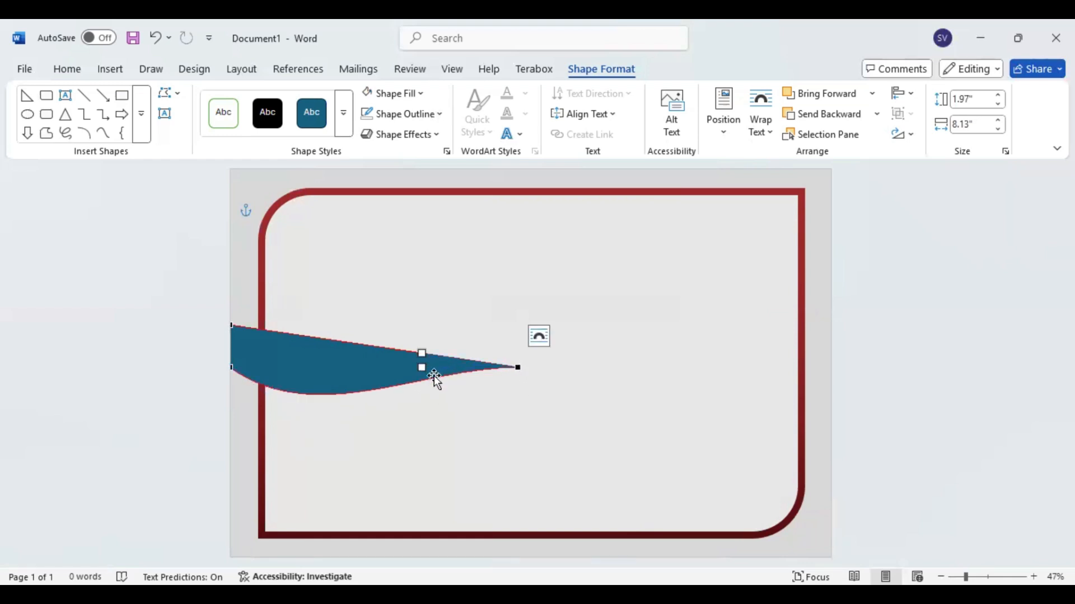
drag(422, 367, 416, 408)
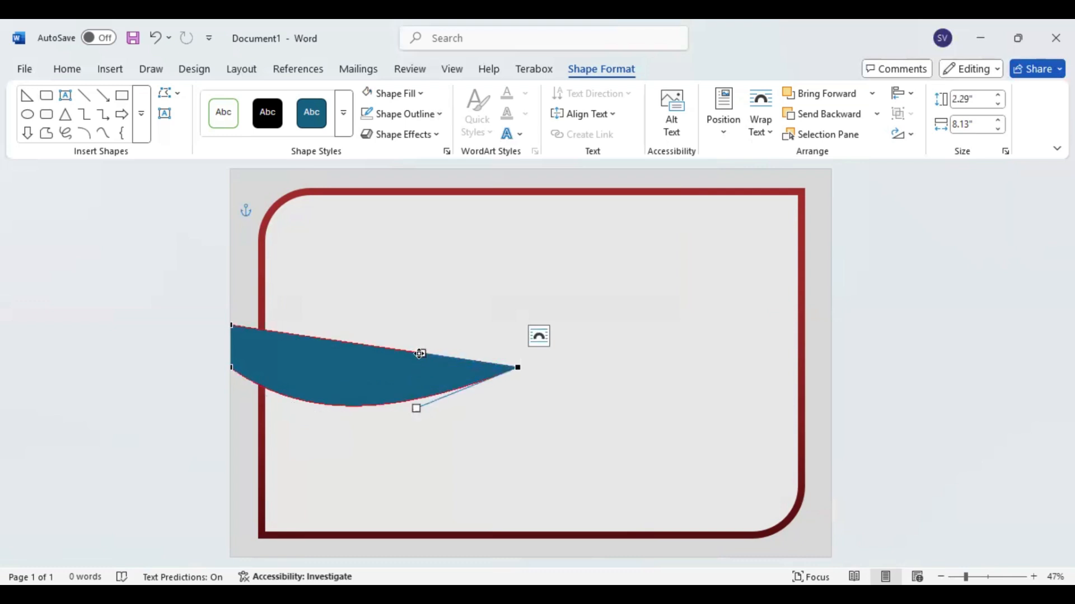
Step: Bend the shape's upper edge into a downward curve and lower its lower-left corner point to form a tapered swoosh
drag(420, 354, 404, 412)
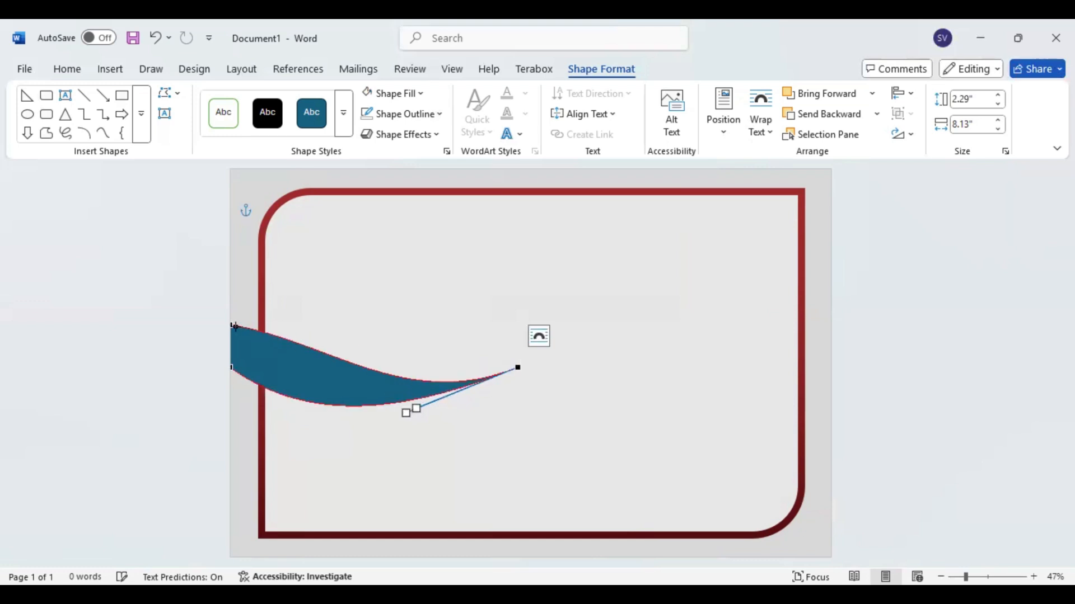
click(232, 325)
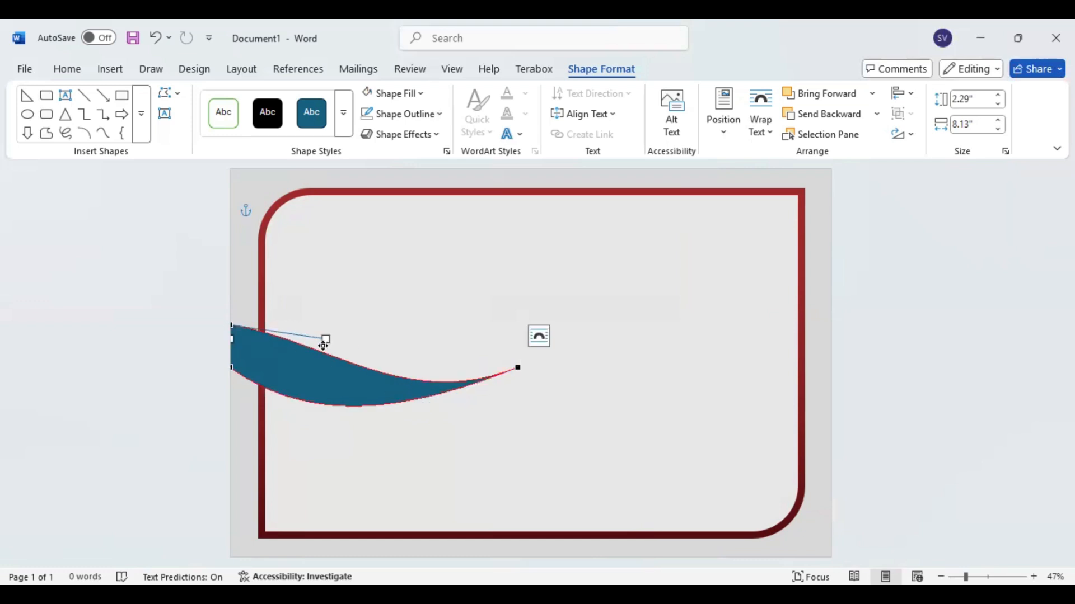
drag(325, 340, 283, 387)
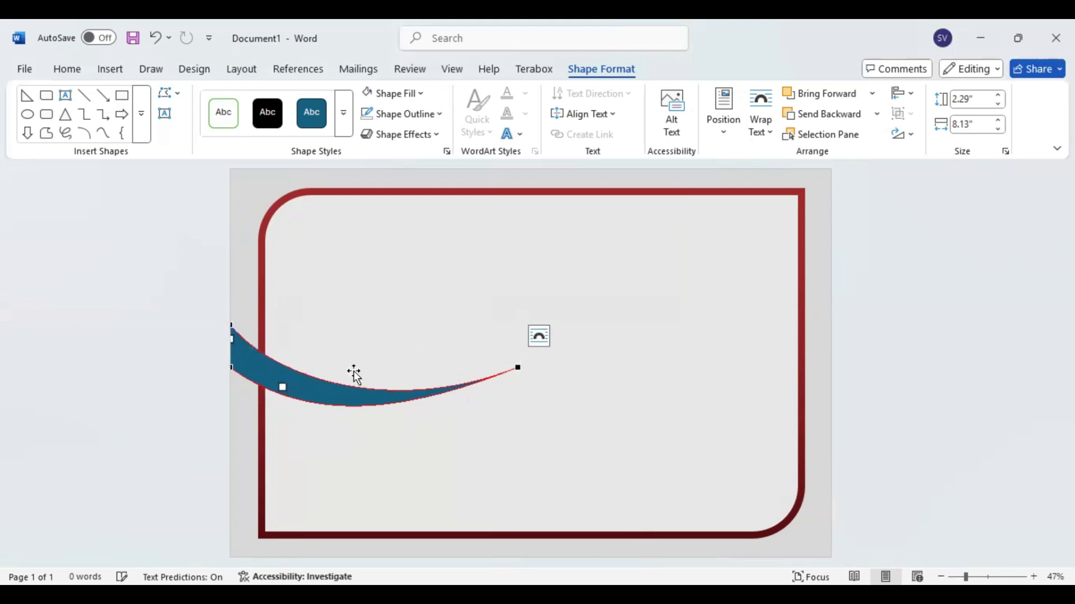
click(517, 367)
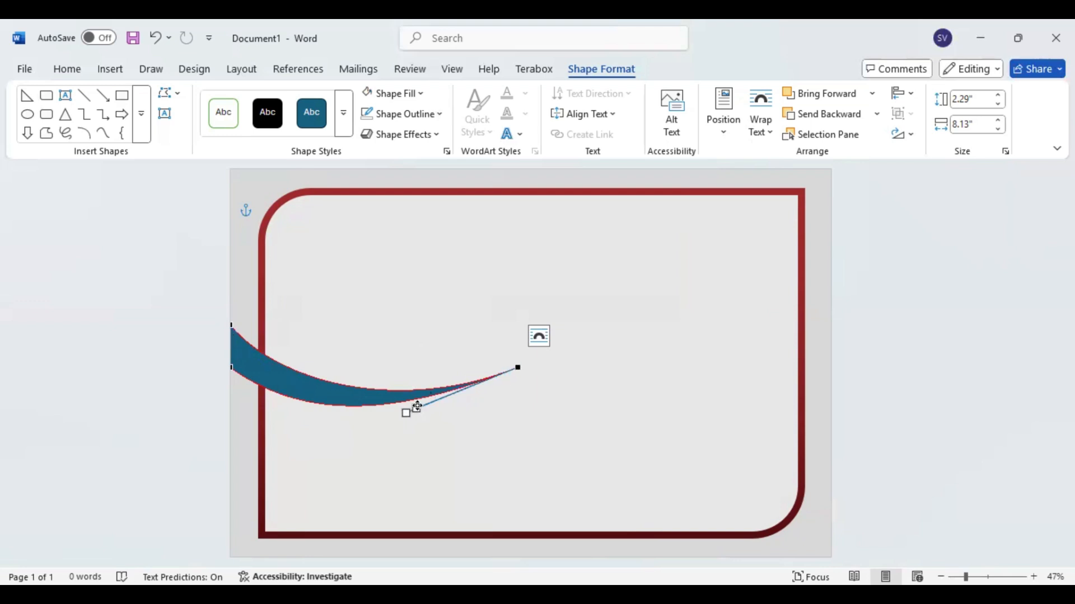
drag(417, 407, 402, 406)
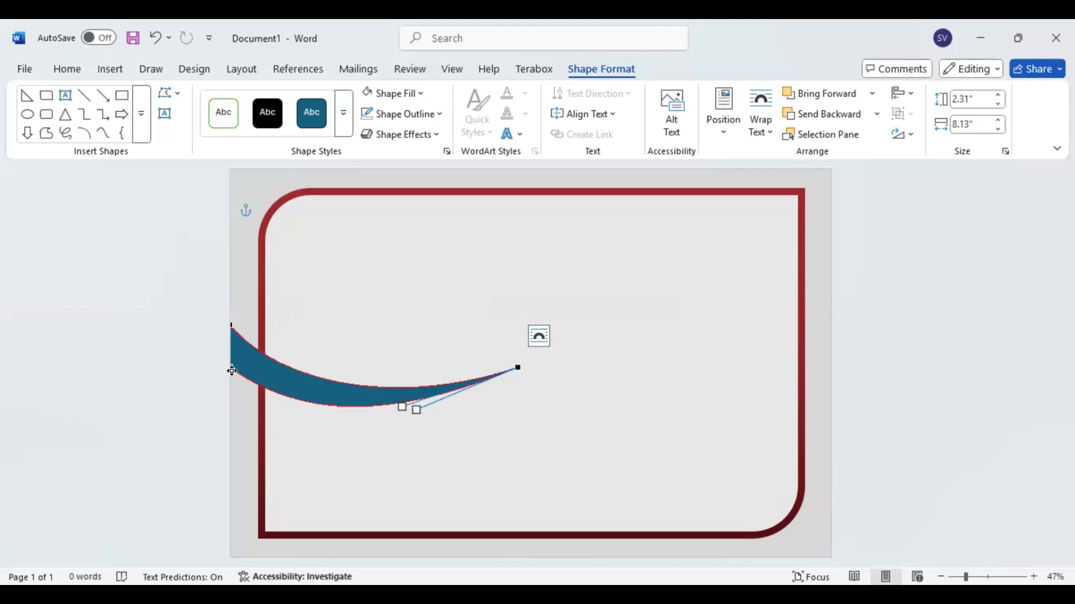
drag(232, 370, 231, 381)
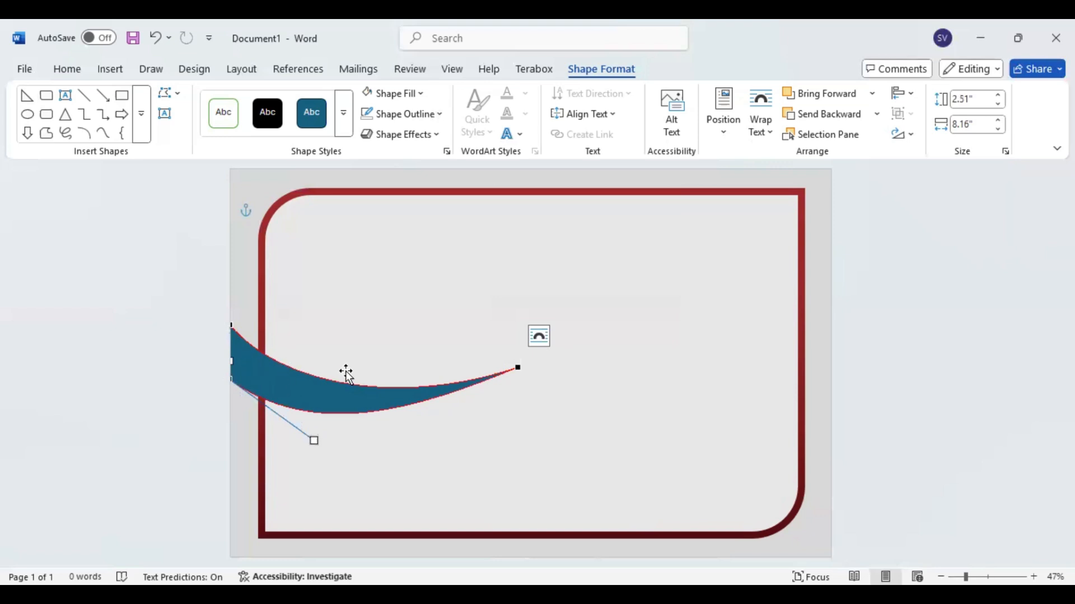
click(318, 384)
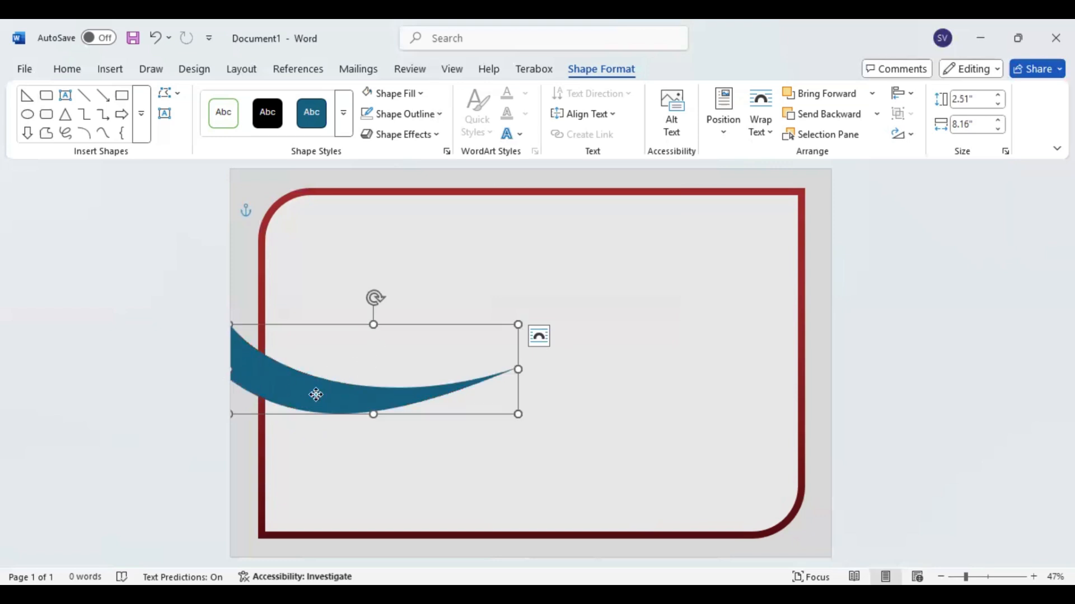
Step: Edit the swoosh's points to deepen its upper curve near the page's left edge
right_click(315, 395)
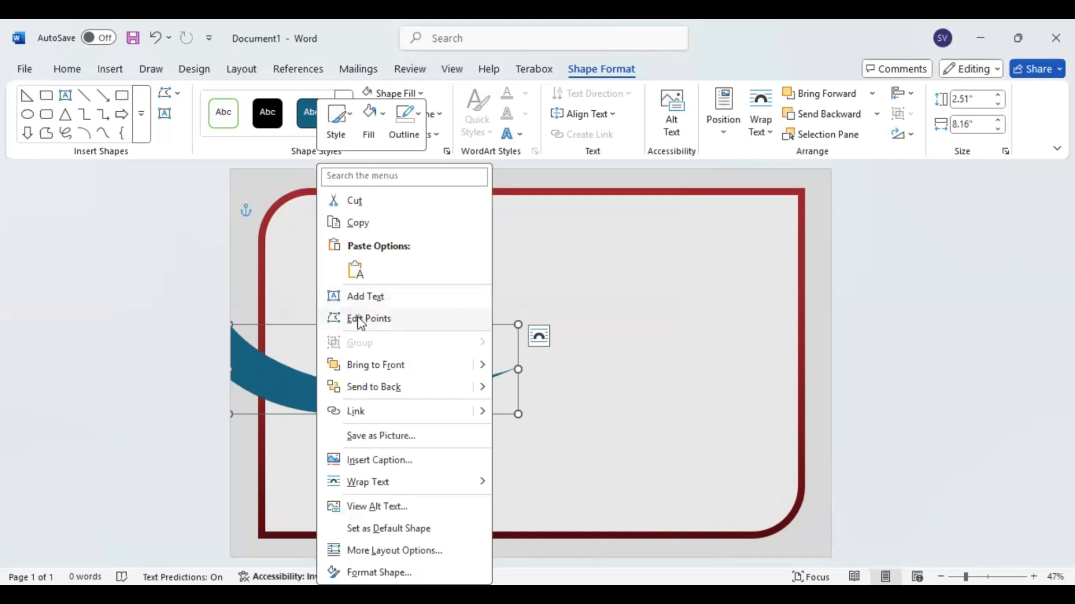
click(361, 319)
click(234, 326)
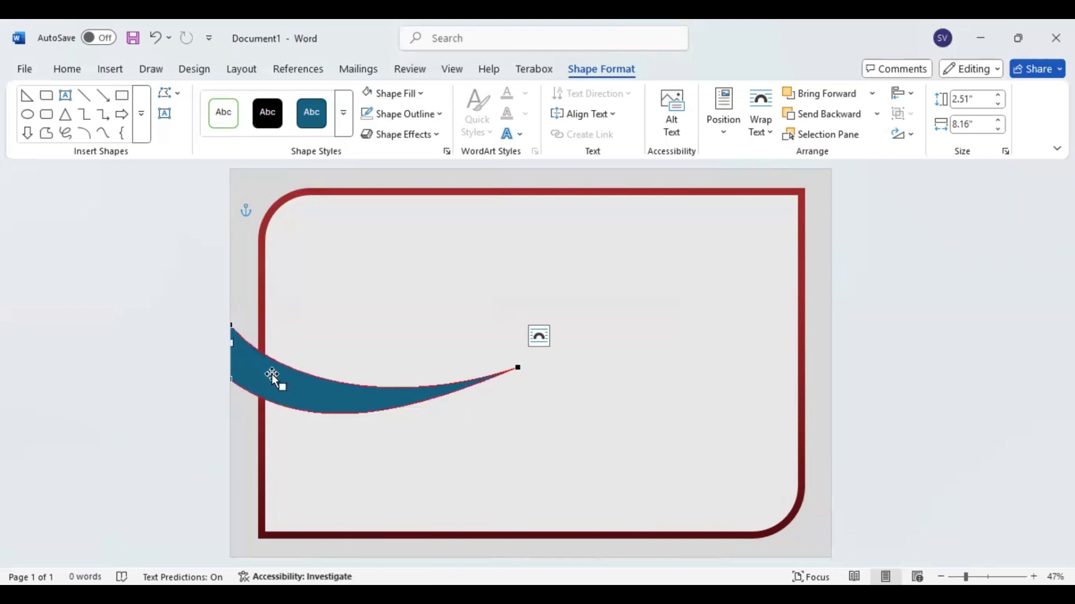
drag(276, 384, 261, 417)
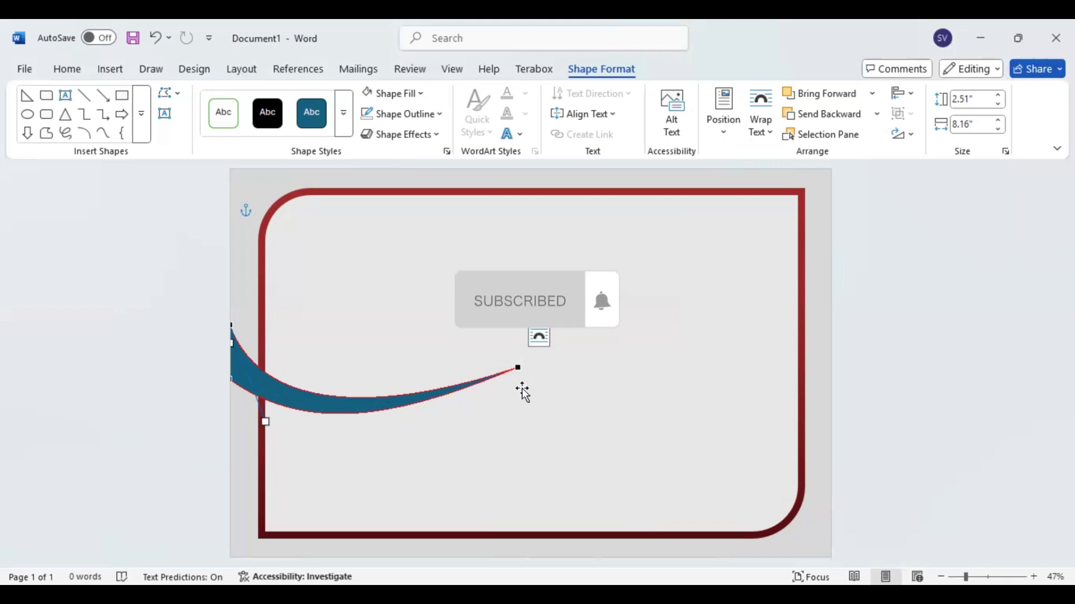
Step: Lower the swoosh's pointed tip and reshape both curved edges, making the shape about 4.81 inches high and 7.33 inches wide
drag(518, 371, 502, 446)
drag(385, 484, 389, 463)
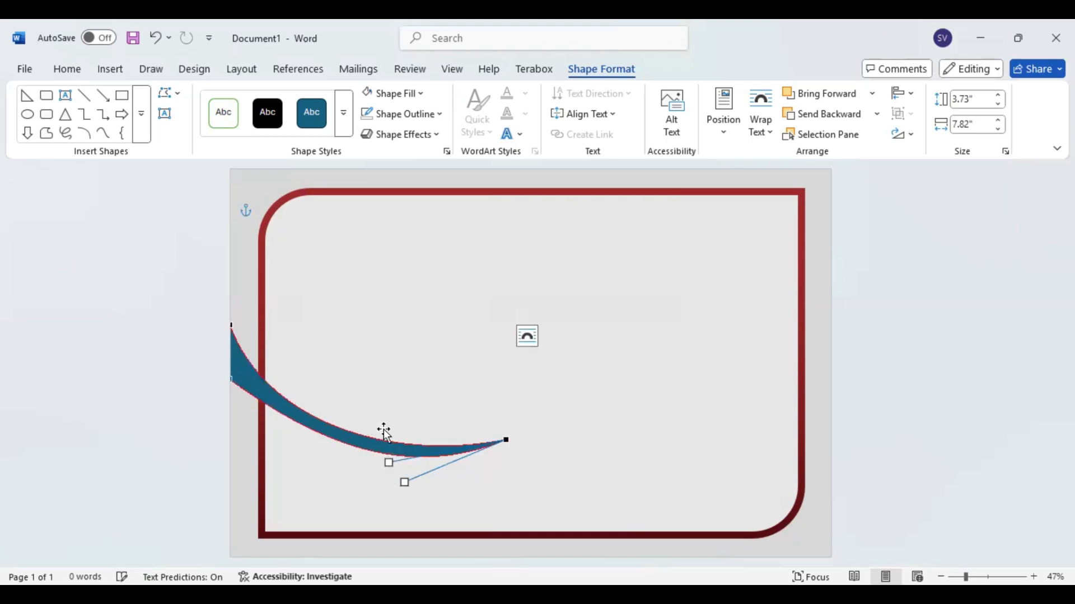
click(231, 380)
drag(307, 434, 277, 439)
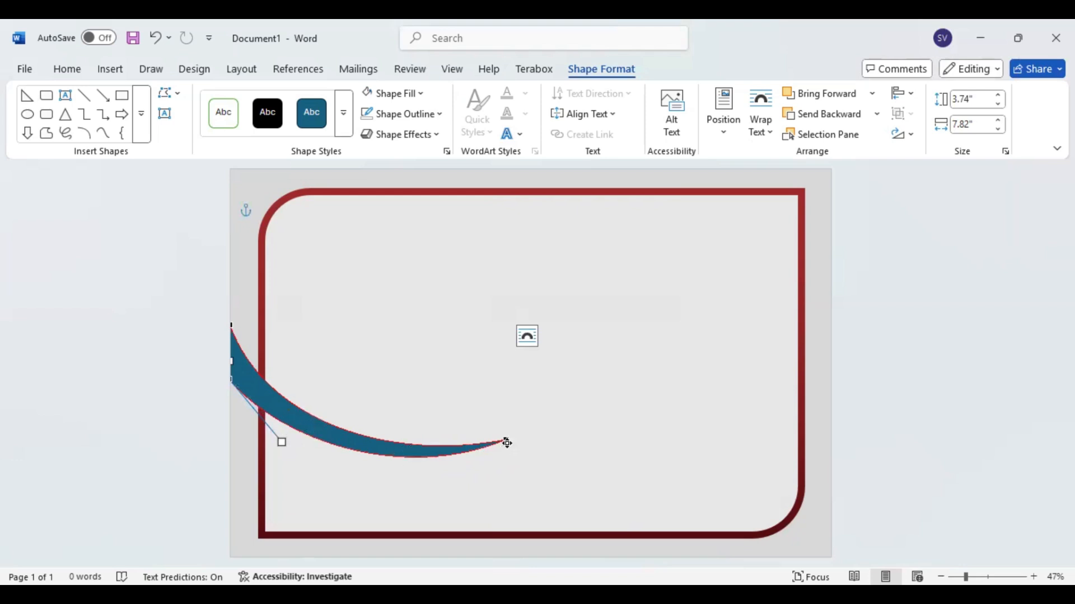
mouse_move(496, 482)
mouse_down()
mouse_move(487, 495)
mouse_move(490, 485)
mouse_up()
Step: Move the swoosh down along the page's left edge so its tip sits just above the frame's bottom line
click(271, 470)
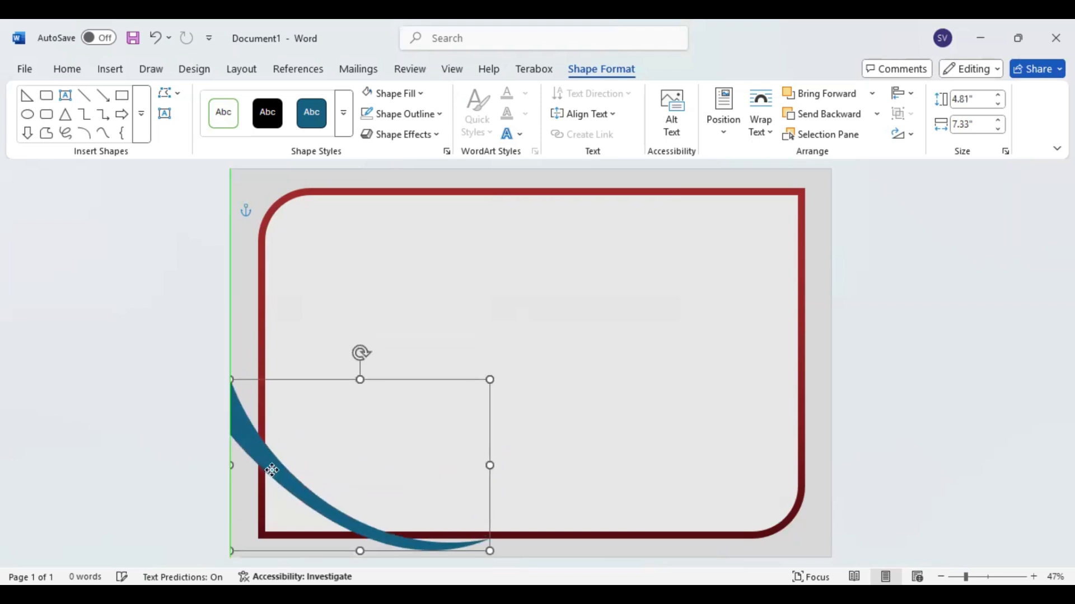
drag(272, 470, 272, 476)
key(ctrl+z)
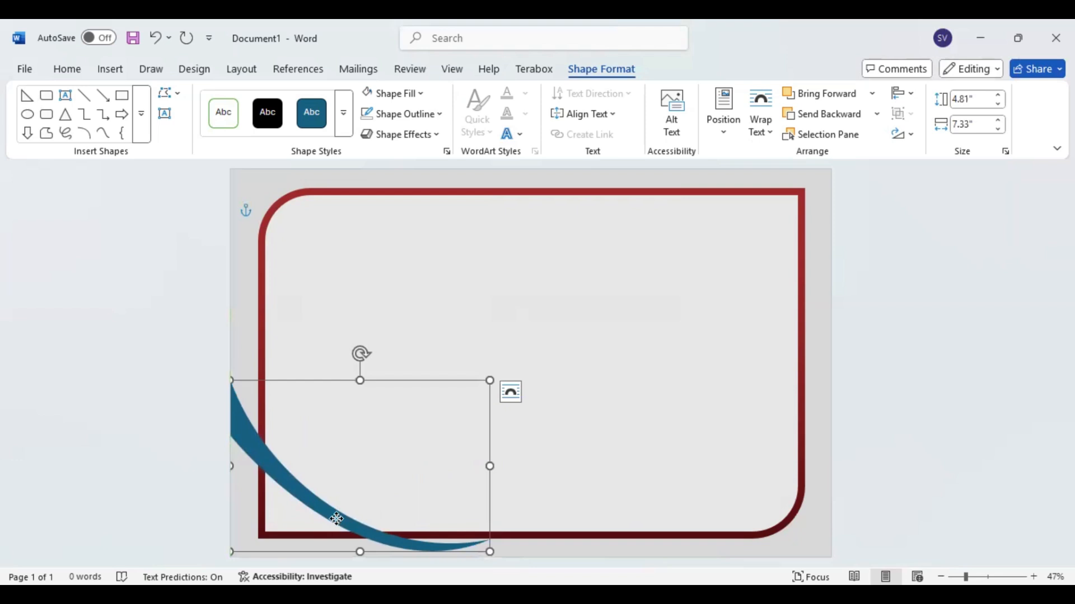
right_click(335, 519)
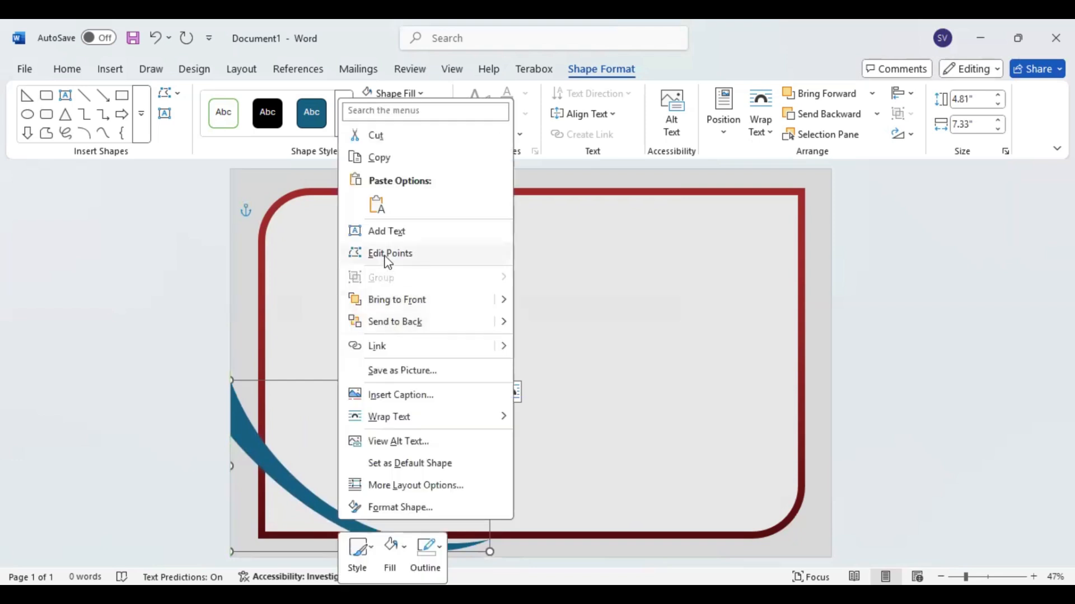
click(386, 256)
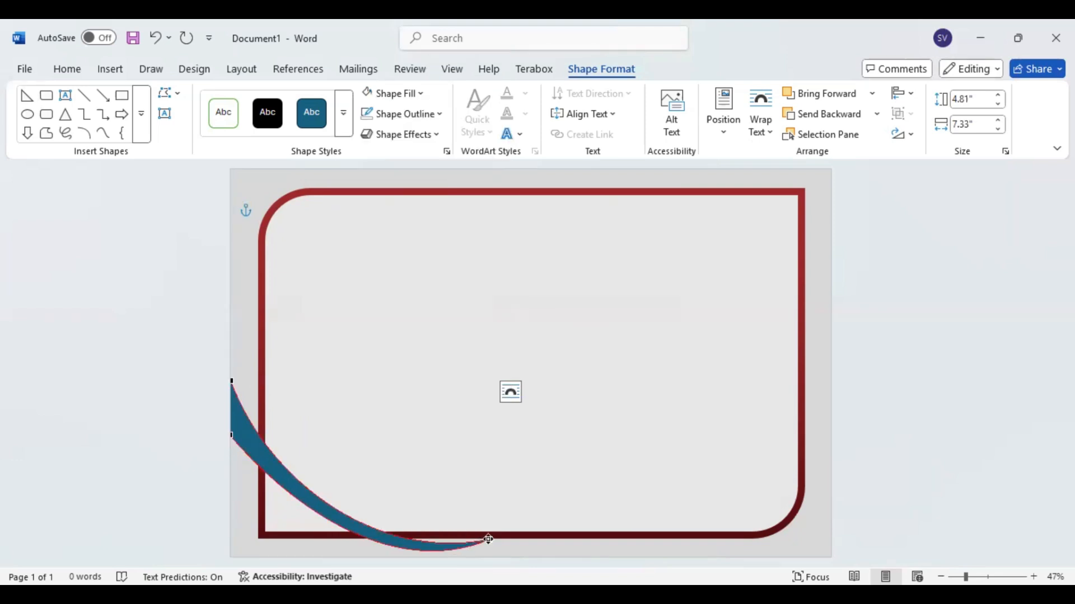
click(488, 541)
click(317, 509)
drag(317, 498, 319, 477)
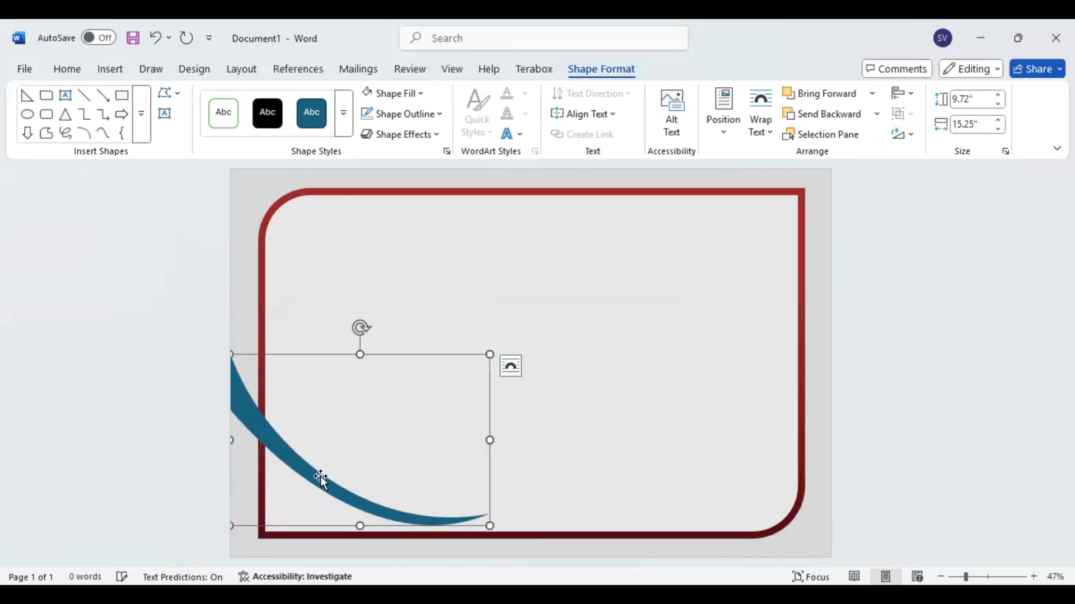
Step: Edit the swoosh's points to flatten the lower curve near the tip and lower the lower-left corner, widening that end
right_click(322, 477)
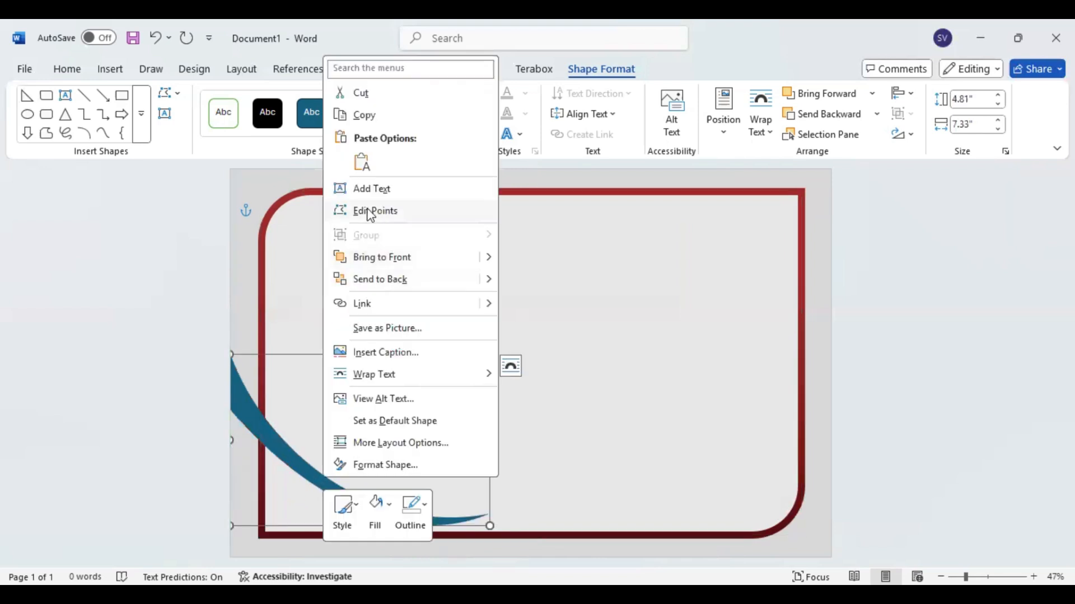
click(372, 211)
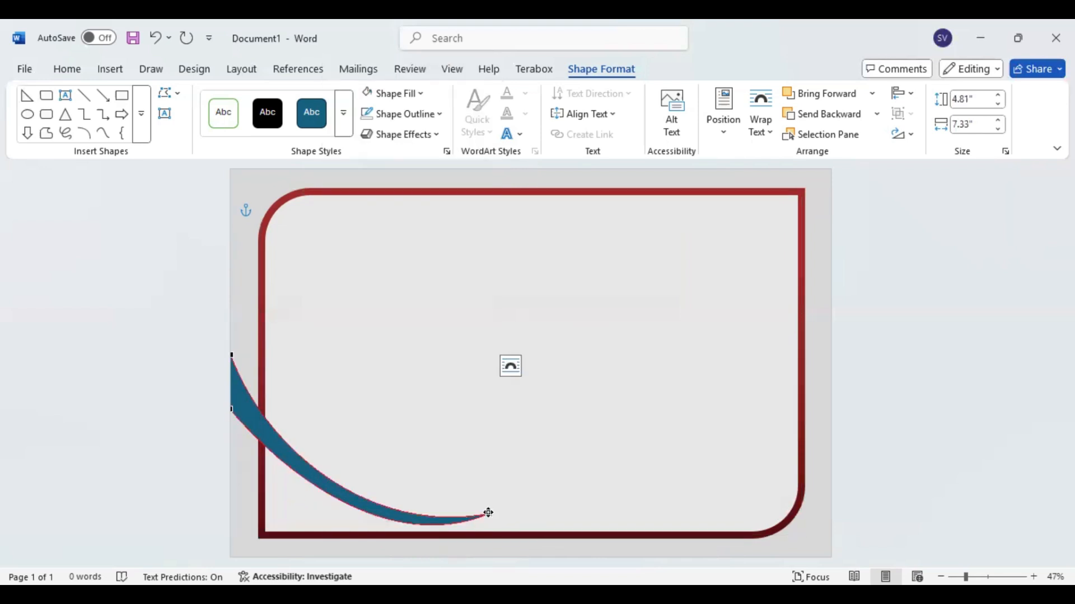
click(489, 513)
mouse_move(372, 534)
mouse_down()
mouse_move(368, 527)
mouse_move(386, 546)
mouse_up()
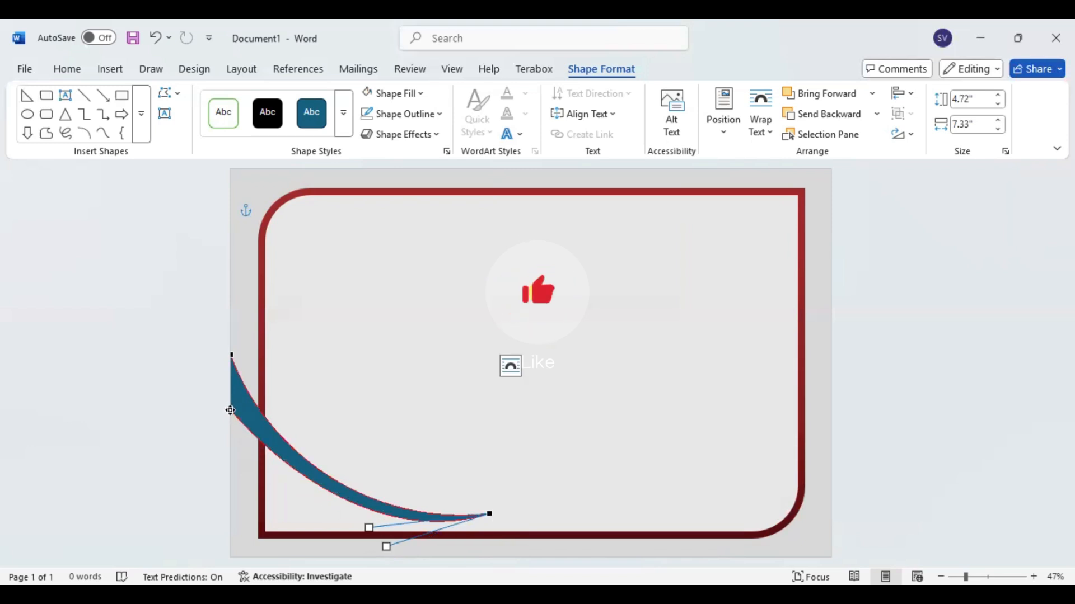
drag(230, 411, 232, 430)
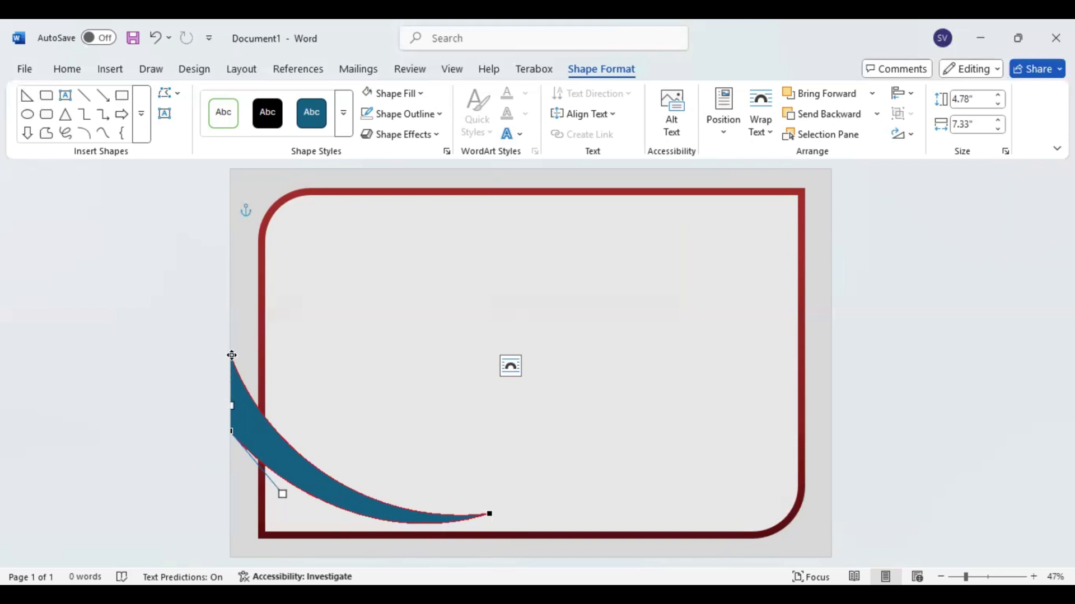
Step: Reshape the swoosh's upper edge from both ends so it curves more steeply near the page's left edge
click(231, 356)
drag(249, 462, 244, 472)
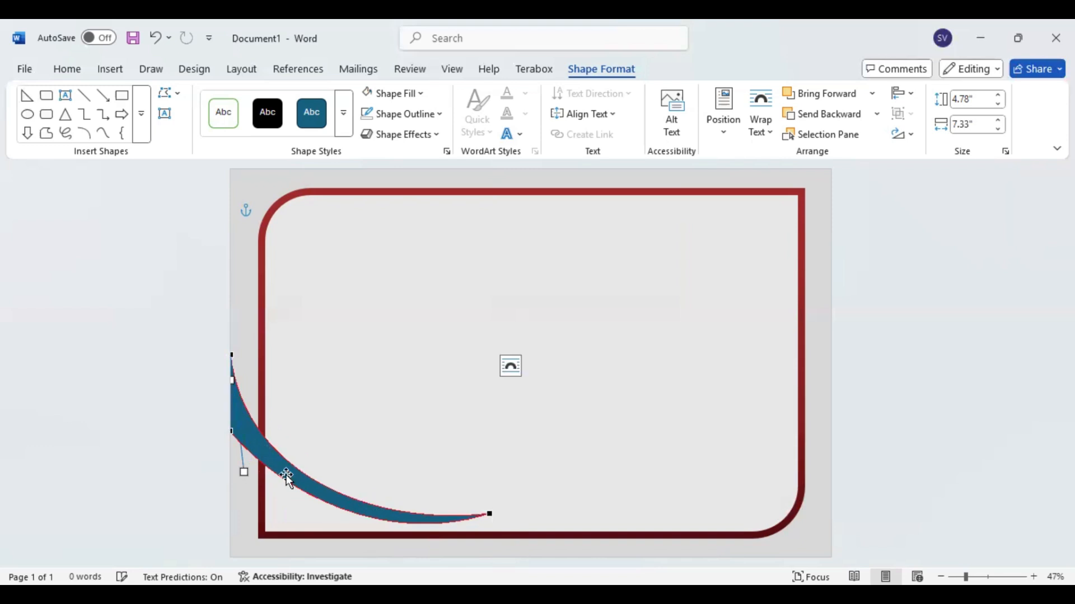
click(488, 514)
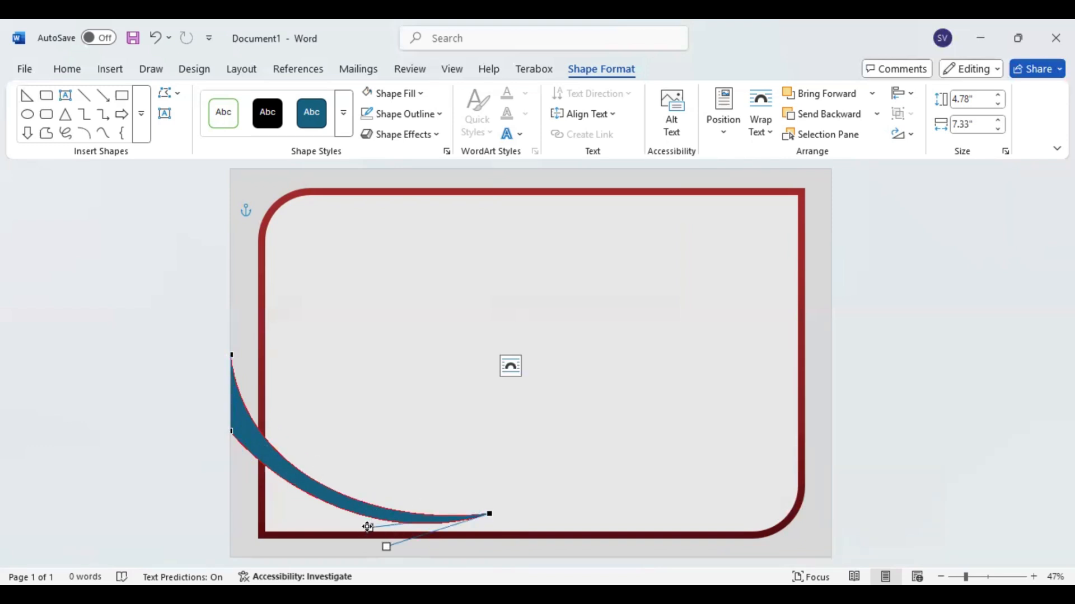
mouse_move(368, 526)
mouse_down()
mouse_move(336, 516)
mouse_move(350, 523)
mouse_up()
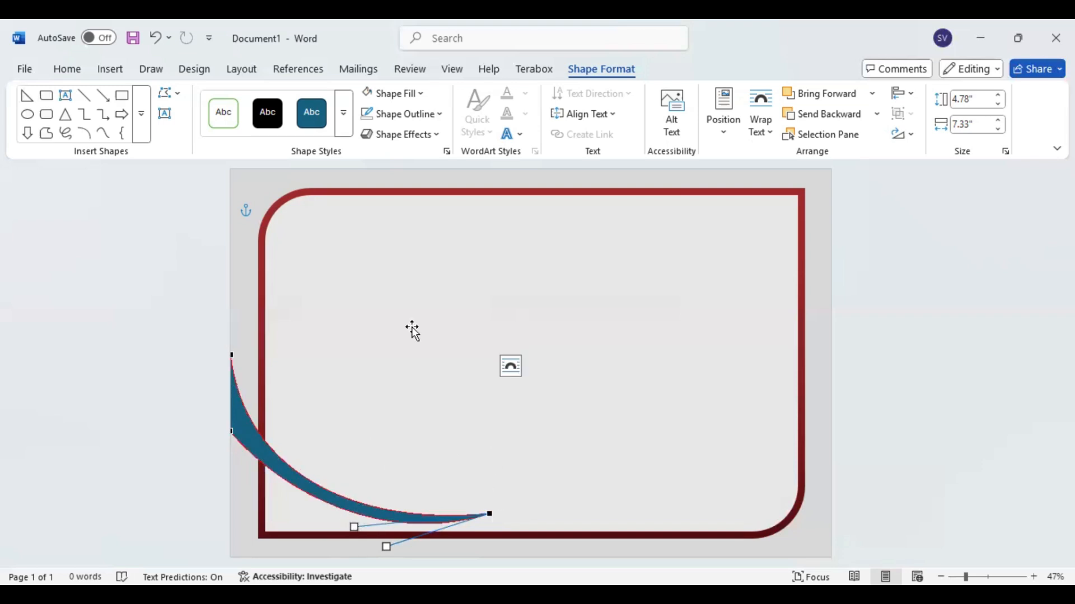
Step: Fill the swoosh with the recent orange and leave point editing
click(424, 97)
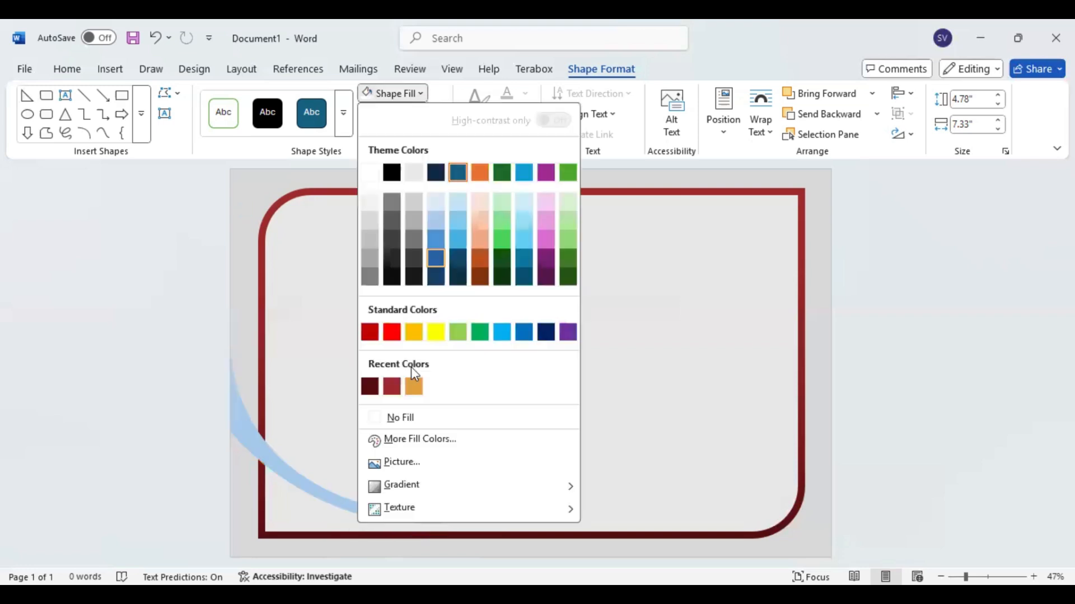
click(355, 438)
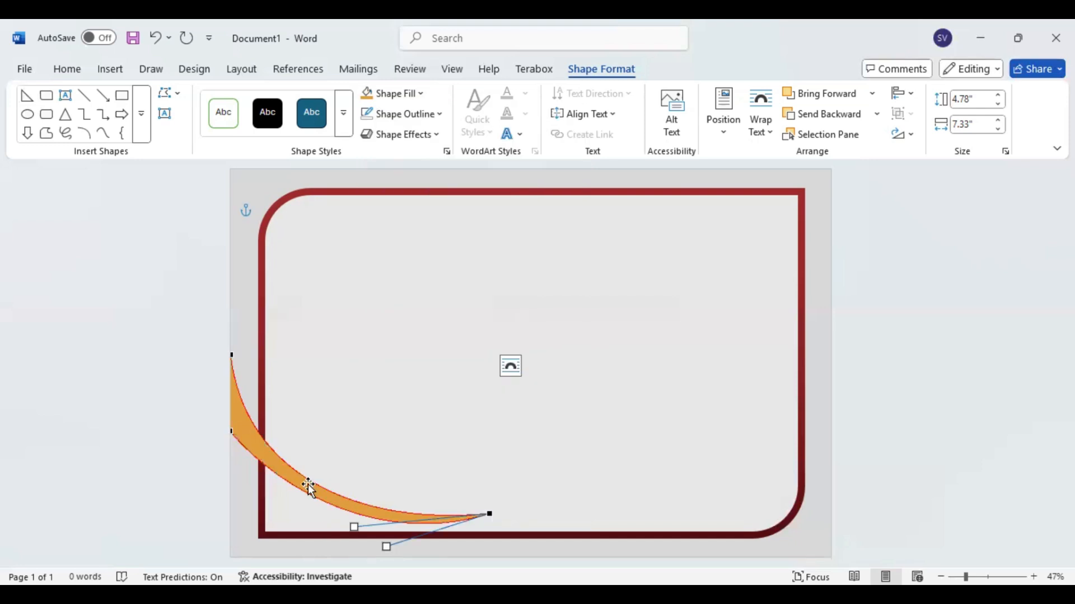
click(324, 489)
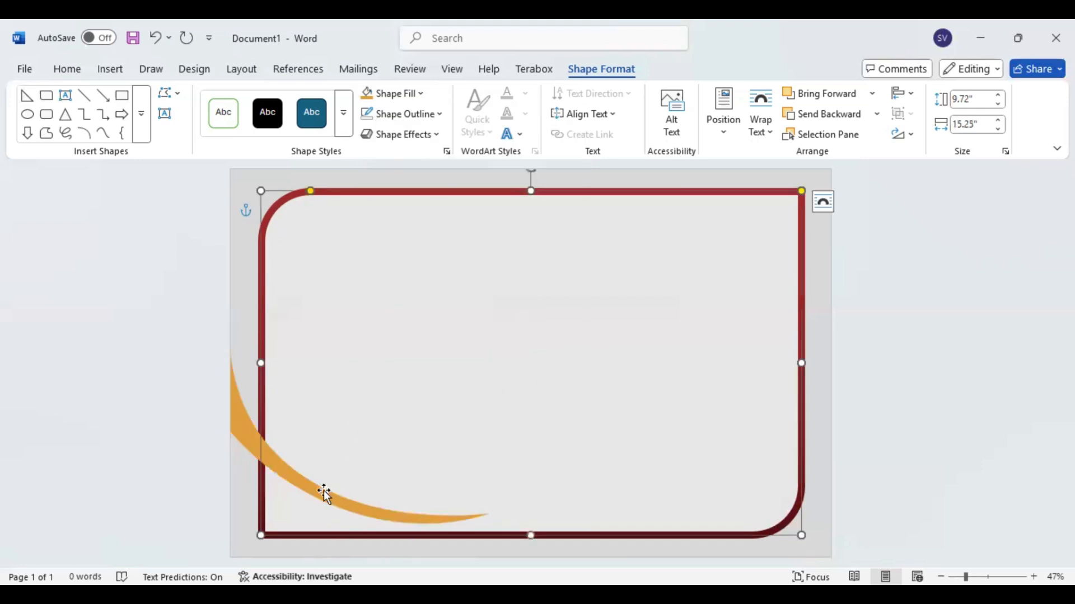
Step: Move the orange swoosh into the page's lower-left corner and widen it to about 8.18 inches
drag(324, 493, 319, 521)
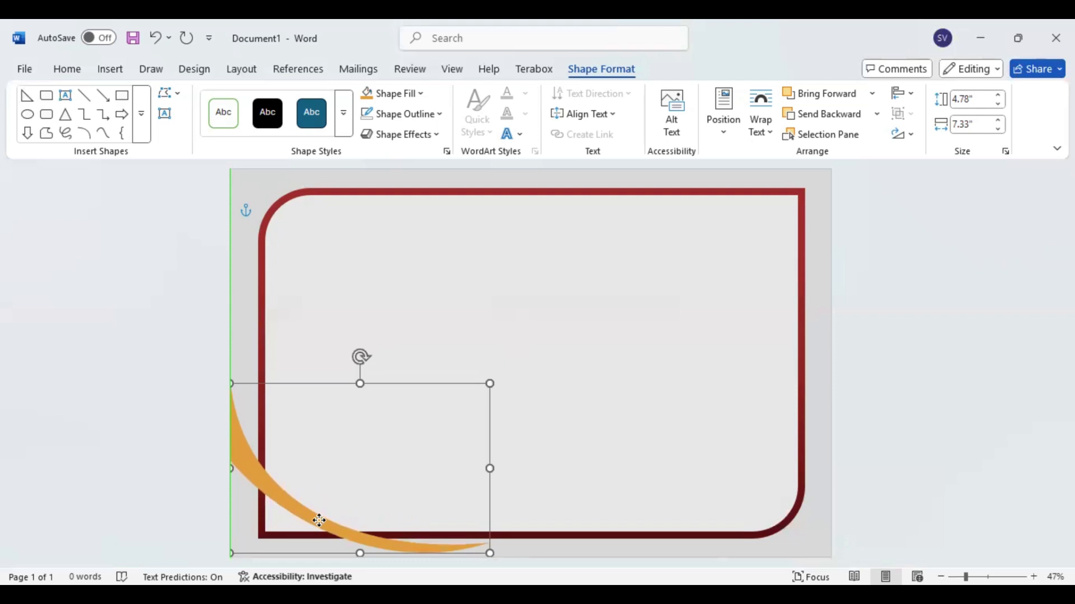
drag(319, 521, 321, 518)
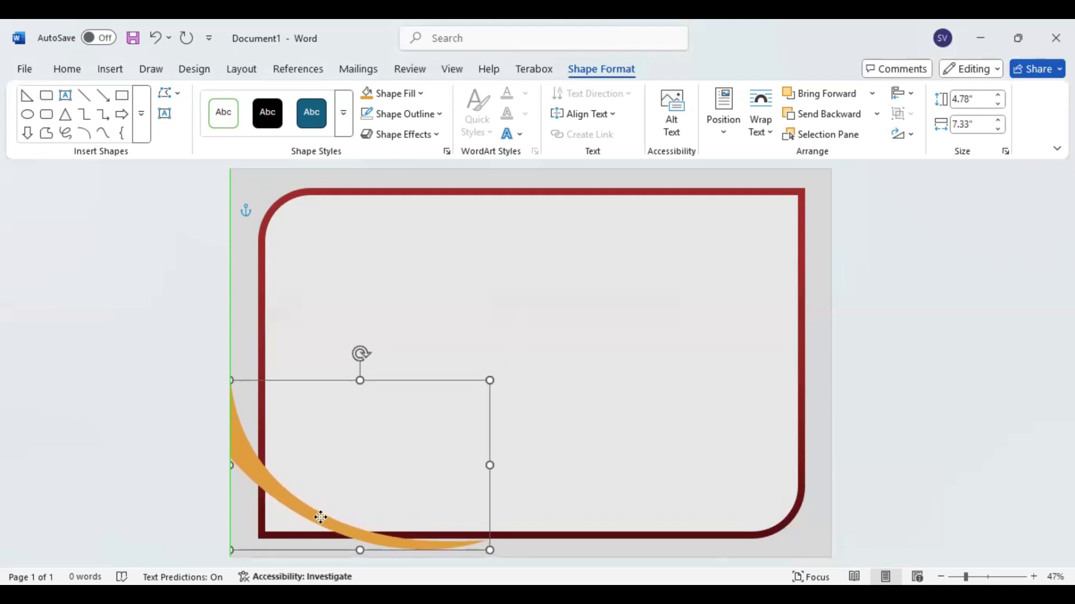
drag(489, 465, 519, 484)
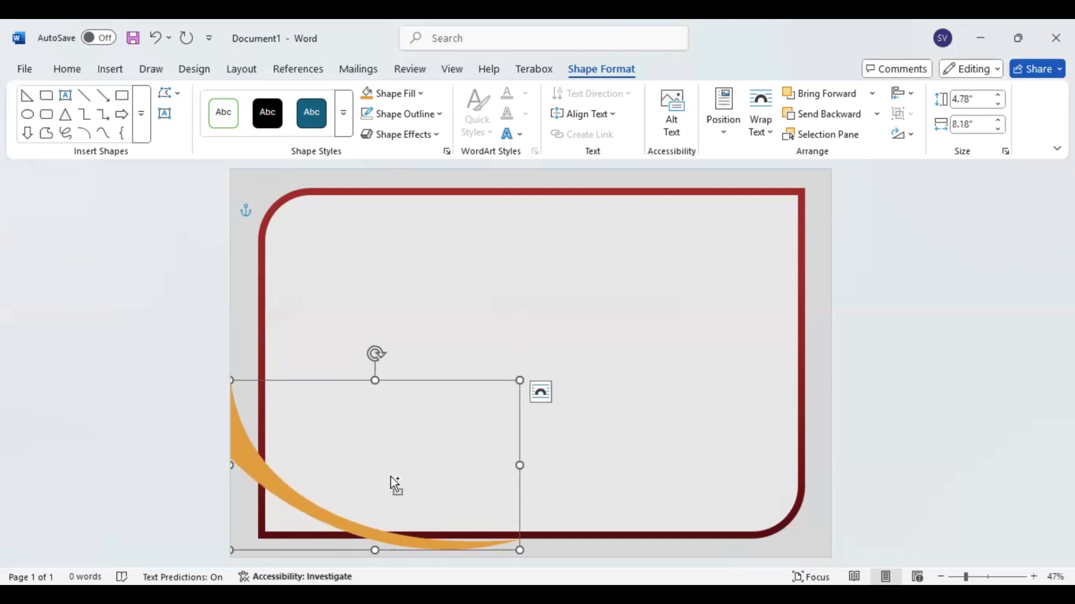
Step: Duplicate the lower-left orange swoosh and reorient the copy by flipping it horizontally and rotating it left 90°
drag(390, 477, 397, 483)
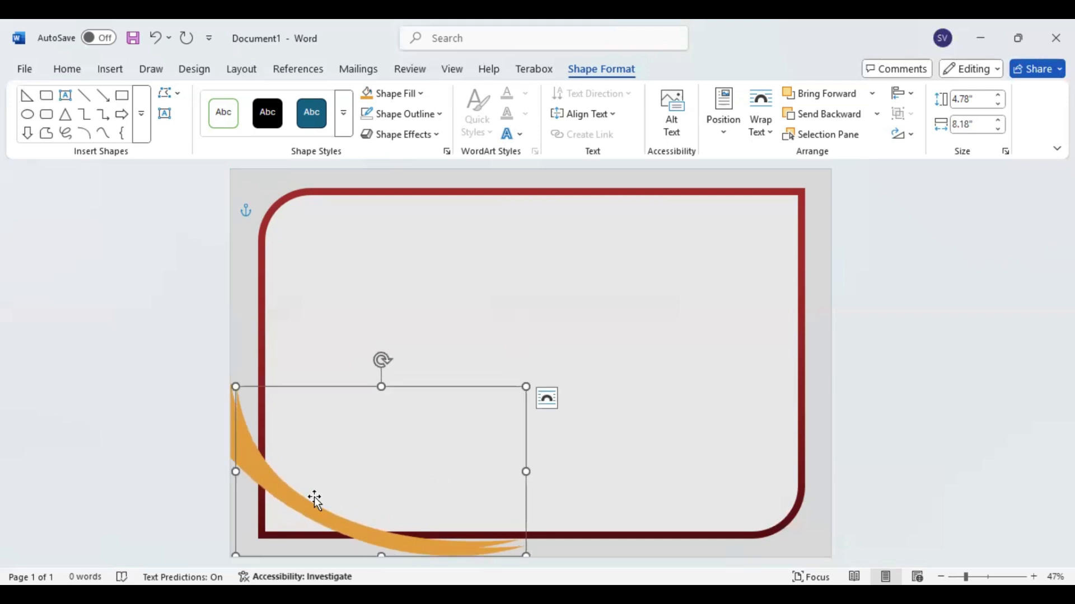
drag(300, 502, 546, 332)
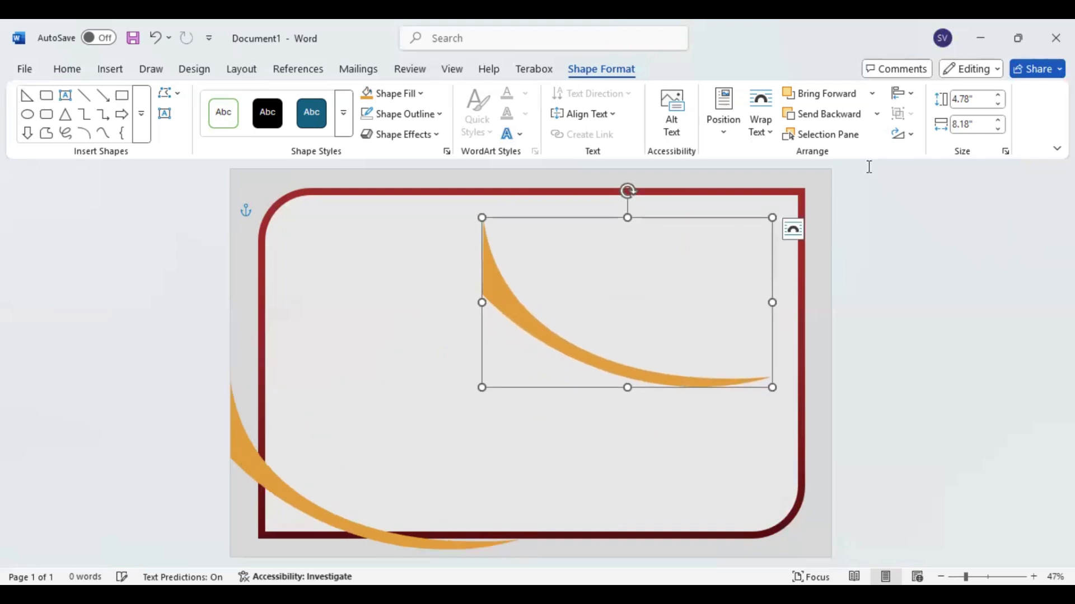
click(910, 136)
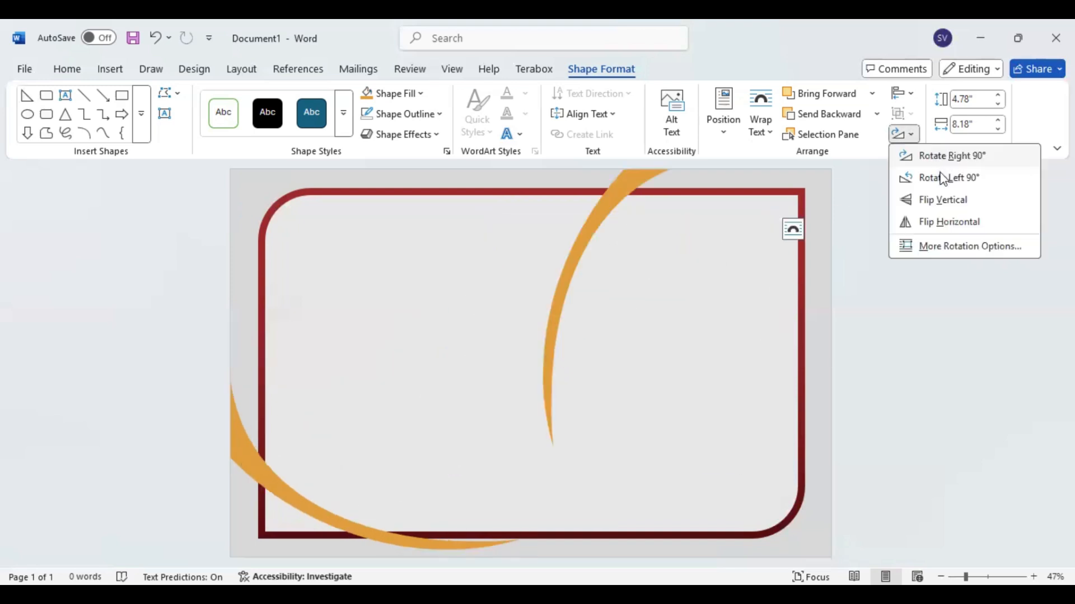
click(949, 225)
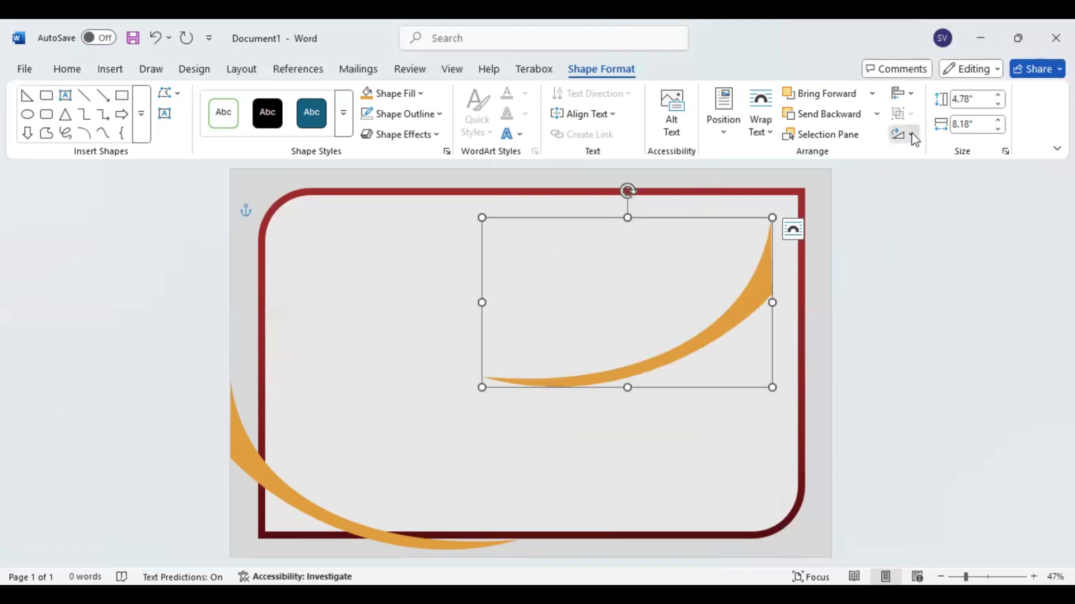
click(912, 136)
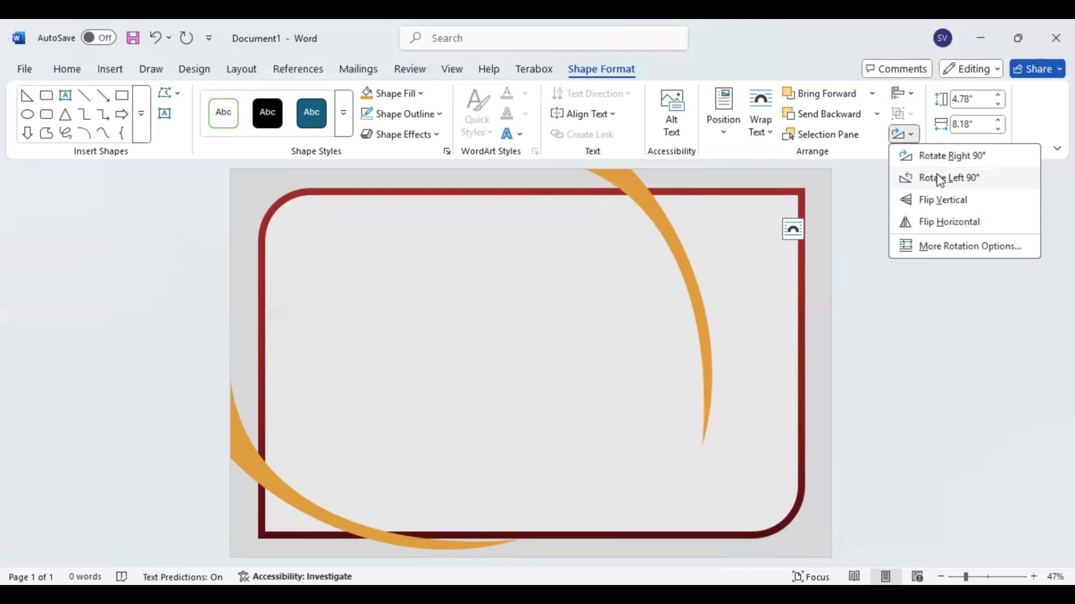
click(657, 220)
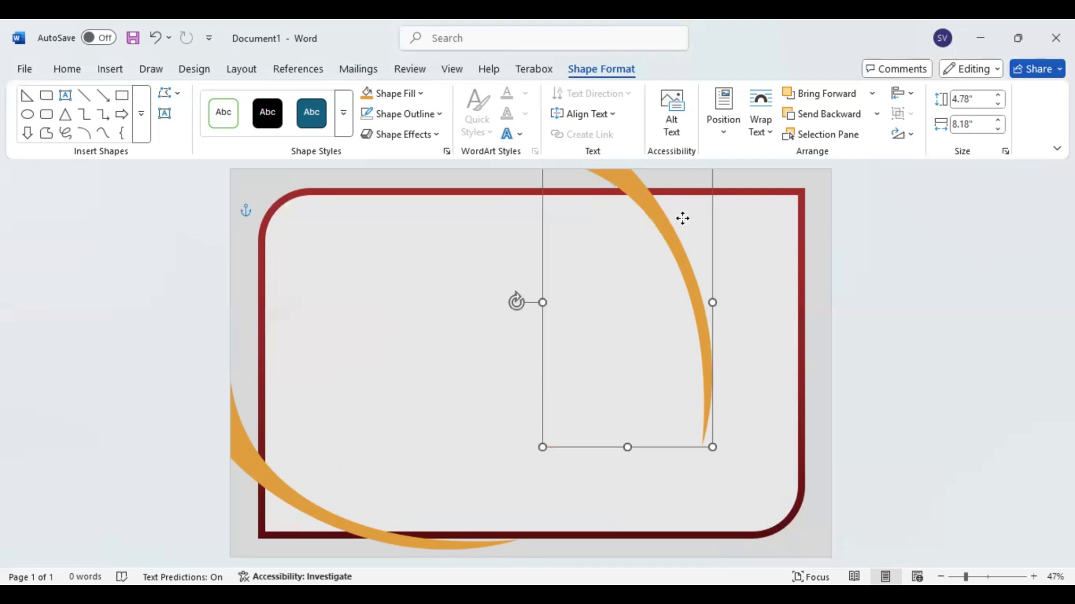
Step: Position the rotated swoosh copy in the page's upper-right corner so it curves across the frame's corner
drag(682, 218, 756, 221)
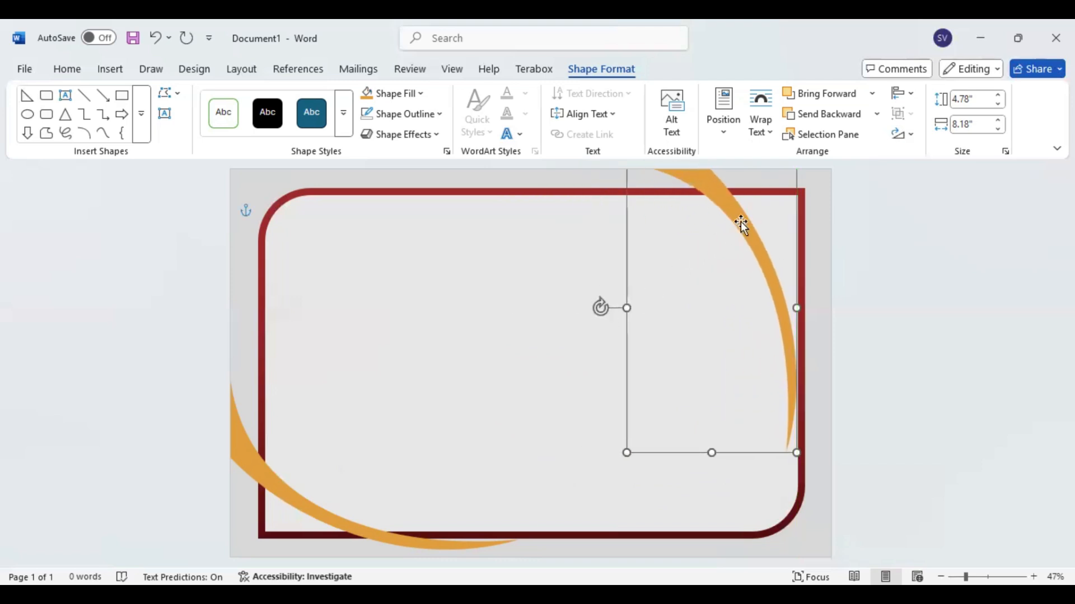
drag(740, 222, 767, 221)
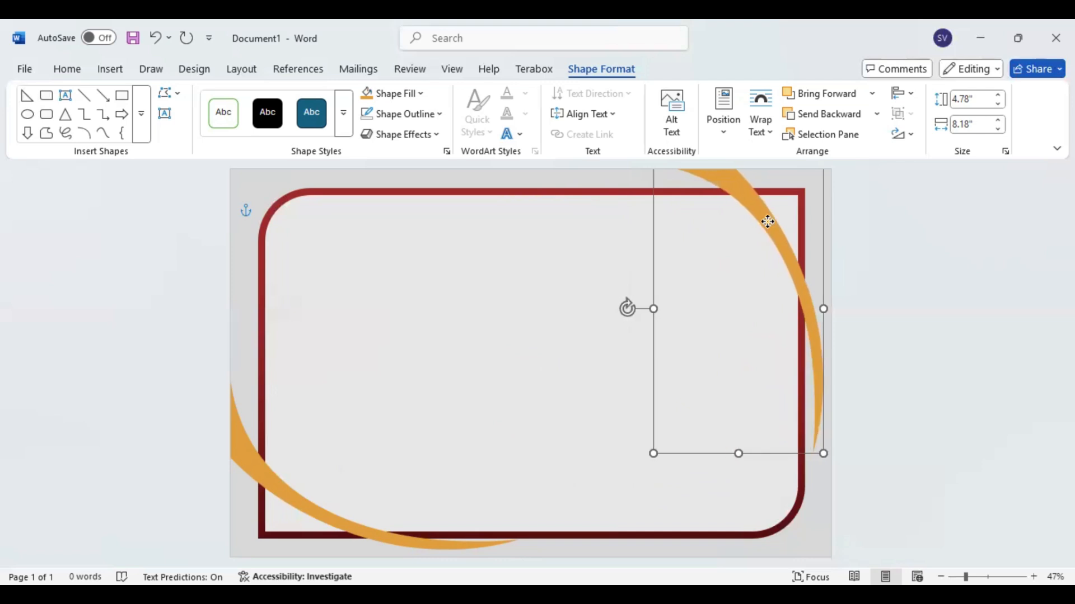
drag(767, 222, 765, 224)
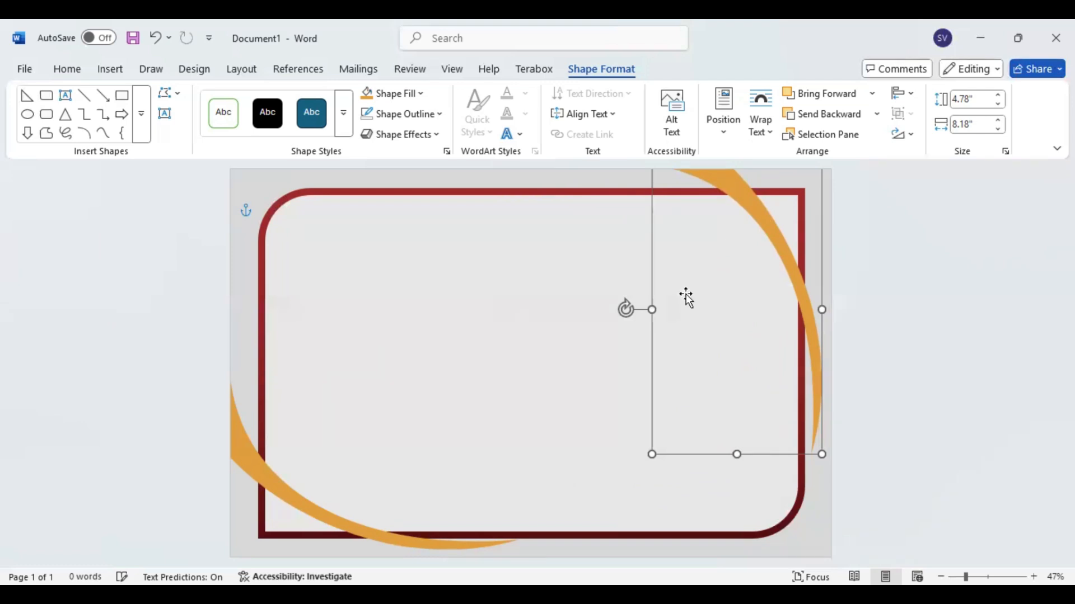
drag(750, 195, 749, 193)
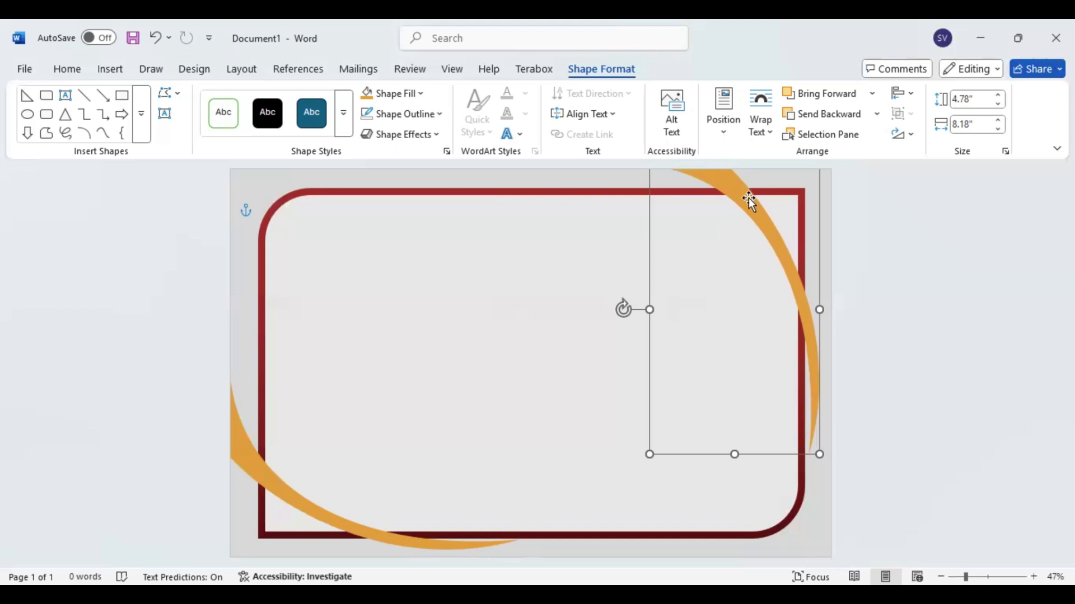
Step: Duplicate the lower-left swoosh again and shrink the copy to about 3.53 inches high and 6.05 inches wide
click(271, 479)
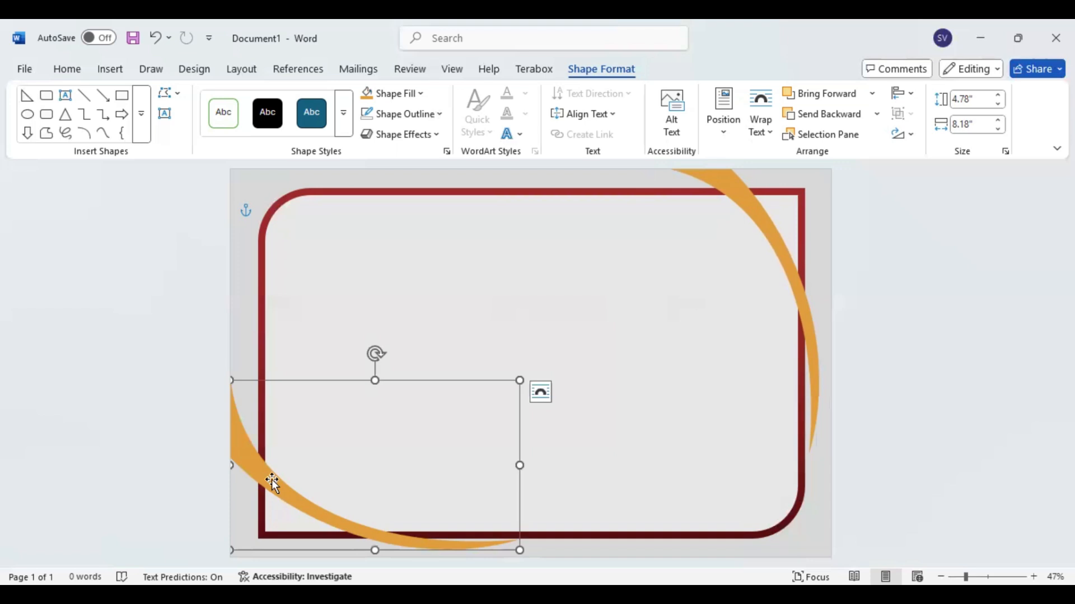
drag(264, 478, 410, 472)
key(ctrl+d)
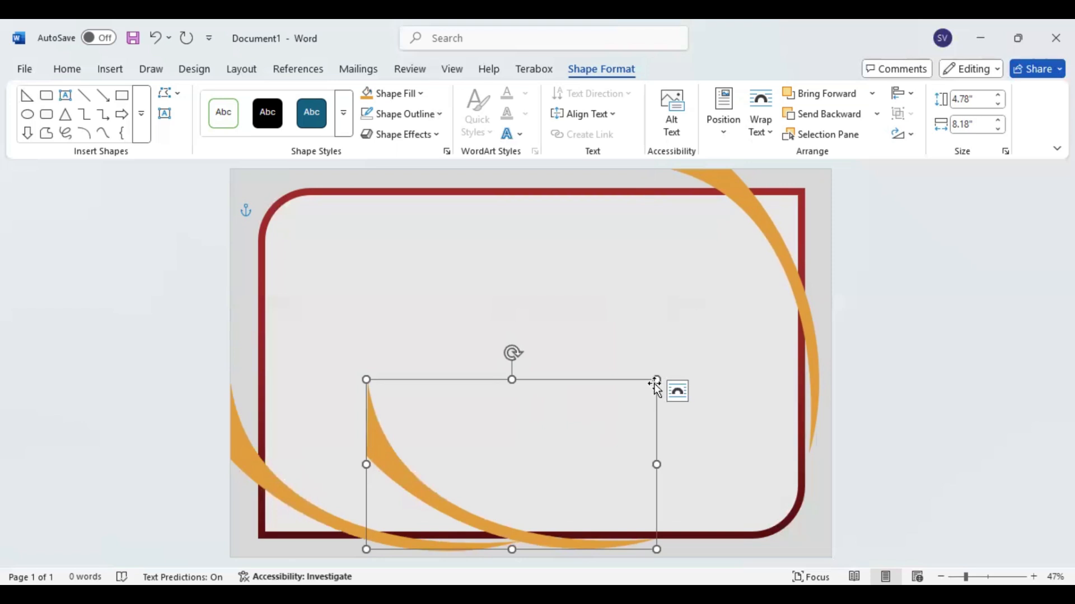
drag(656, 381, 566, 427)
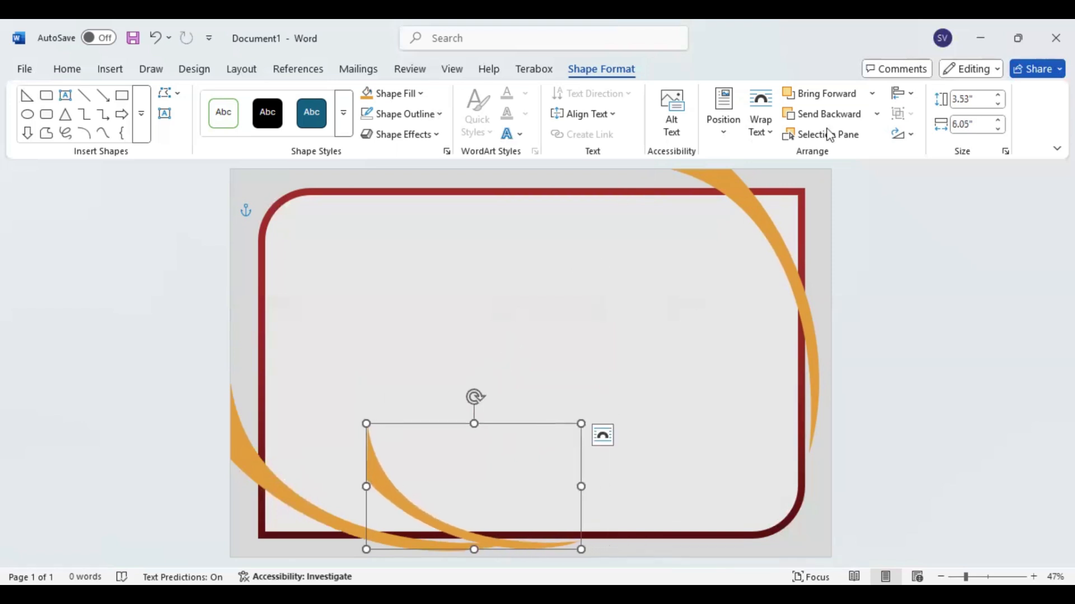
Step: Flip the small swoosh horizontally and tilt it into the page's lower-left corner, below the large swoosh
click(907, 138)
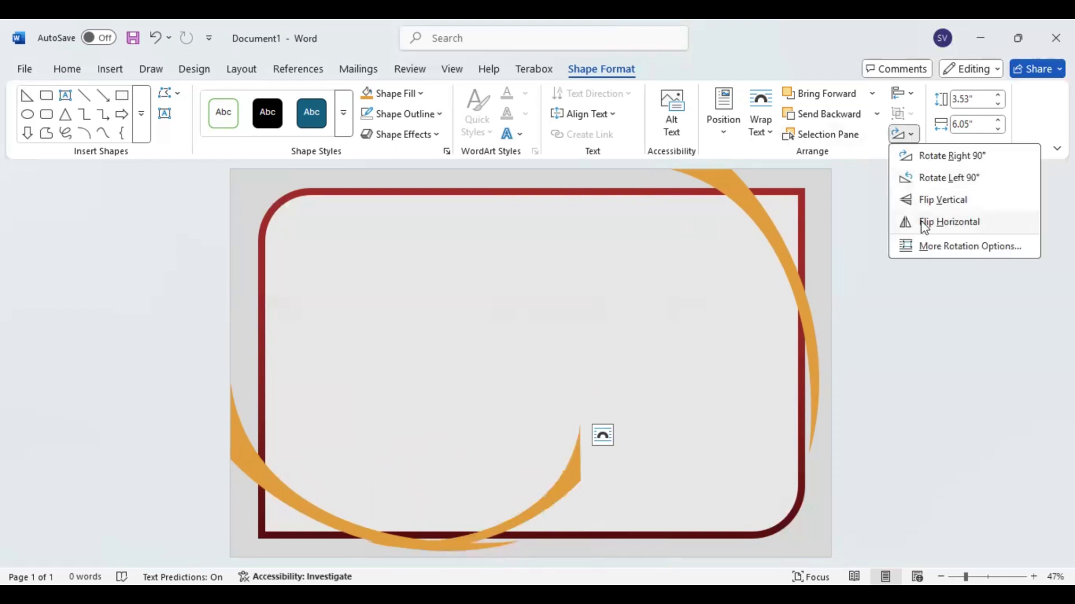
click(925, 223)
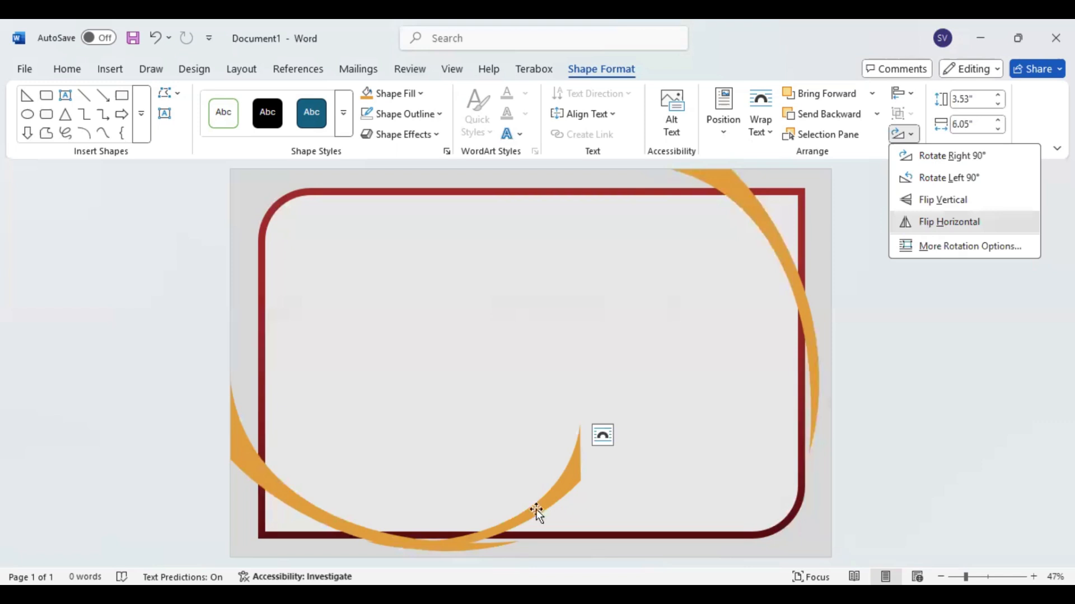
drag(547, 504, 506, 448)
drag(436, 367, 495, 406)
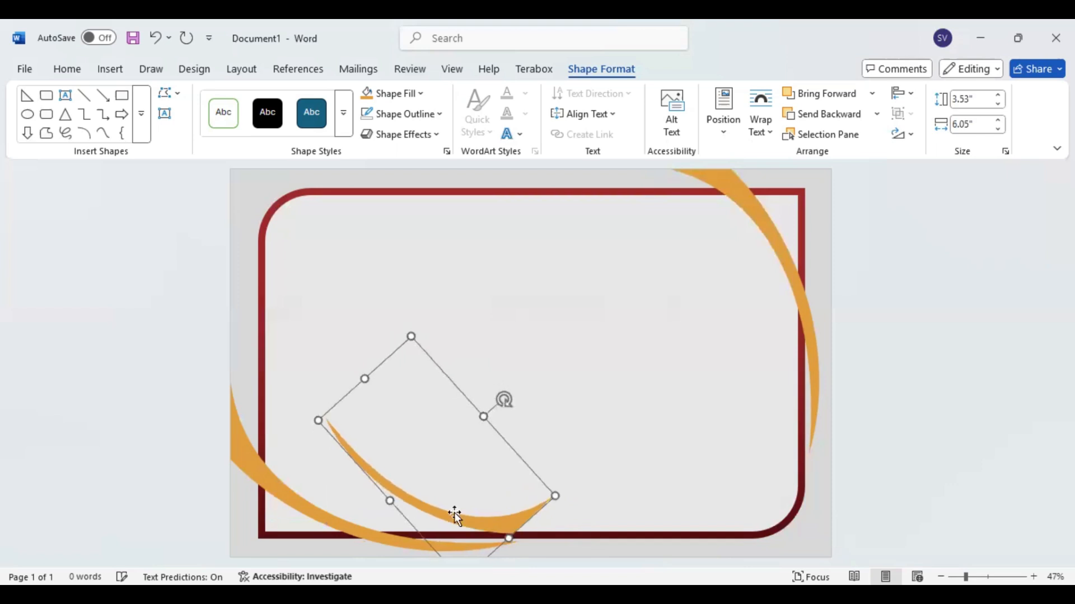
drag(369, 554, 327, 558)
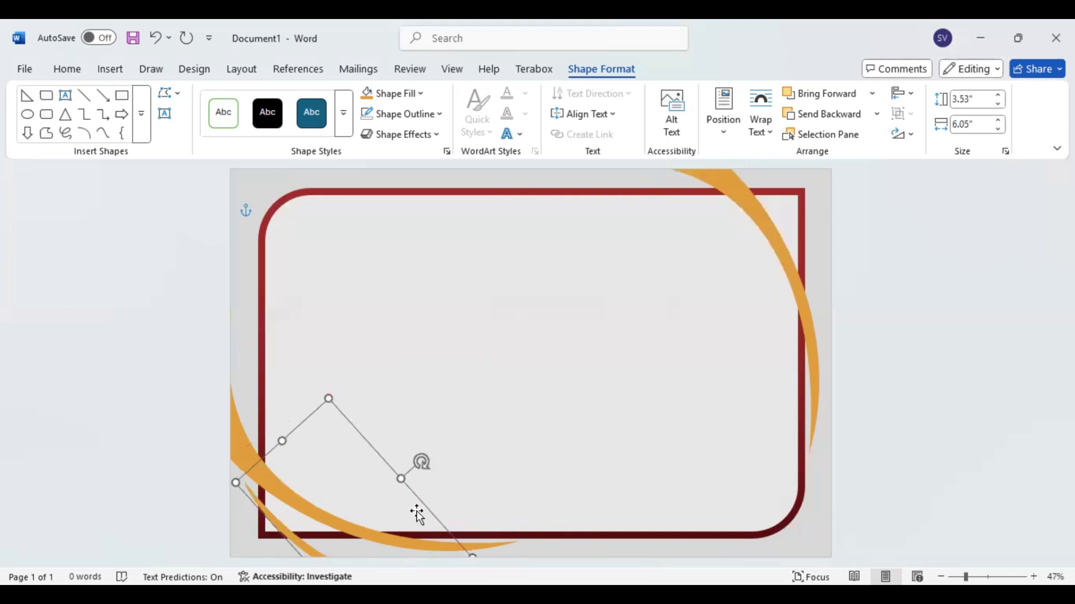
Step: Send the small lower-left swoosh backward behind the red frame and nudge it slightly up and left
click(819, 121)
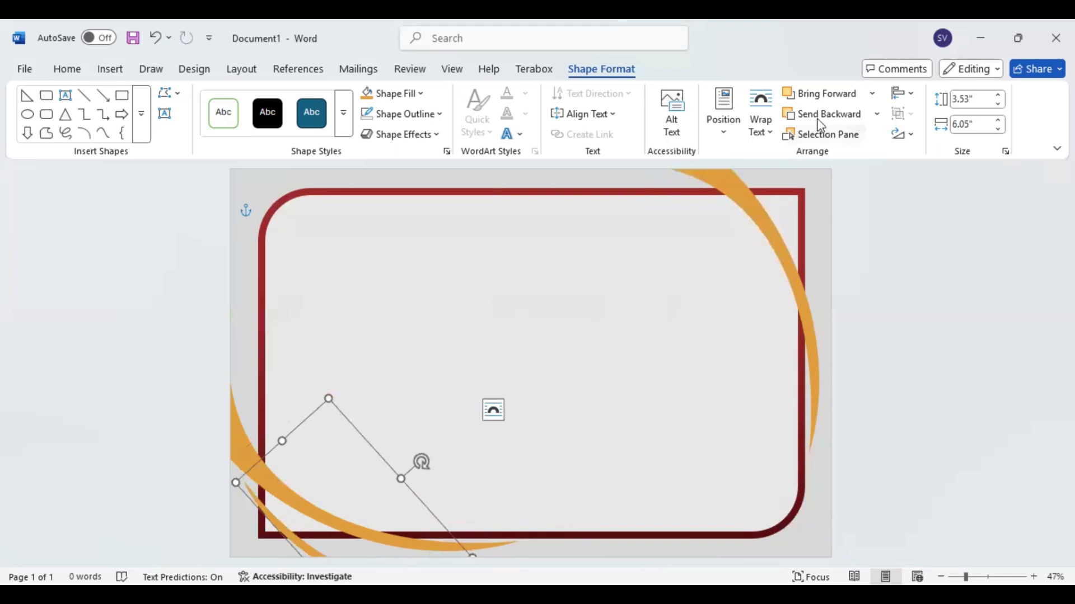
click(819, 121)
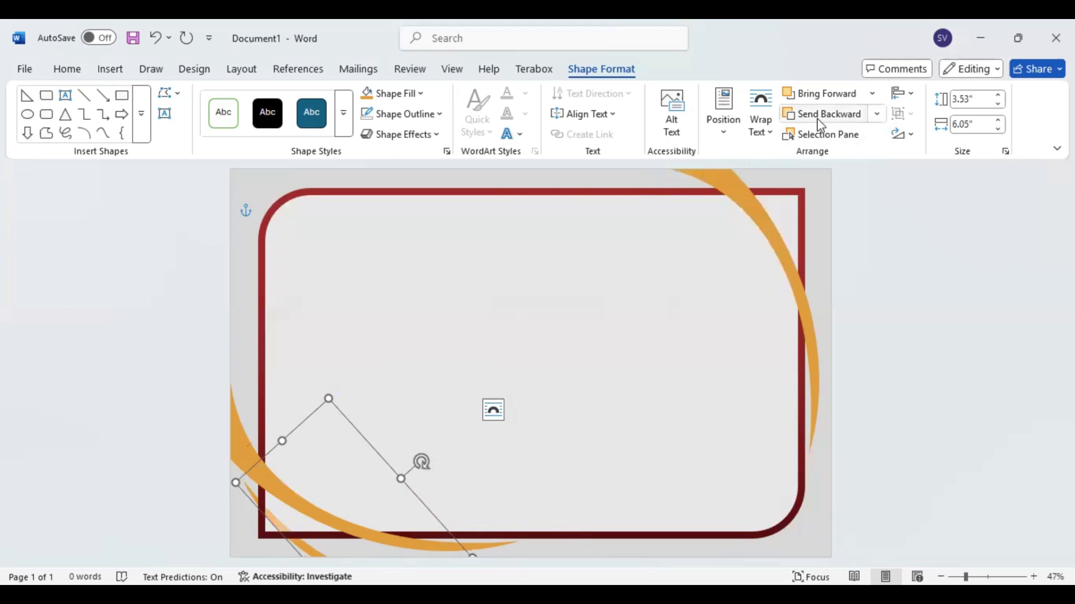
key(Up)
key(Left)
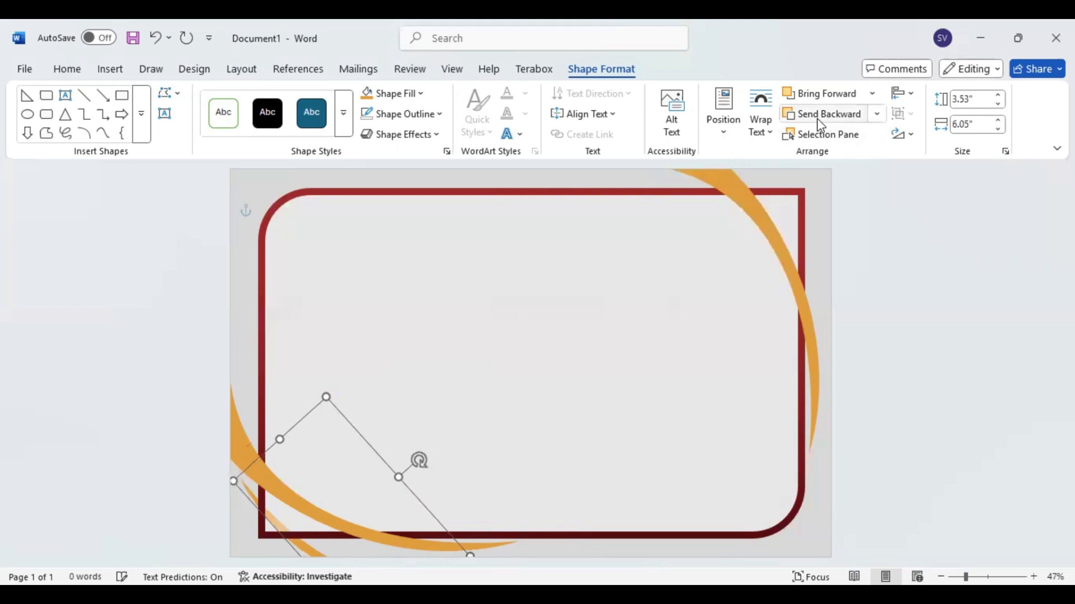
key(Left)
key(Up)
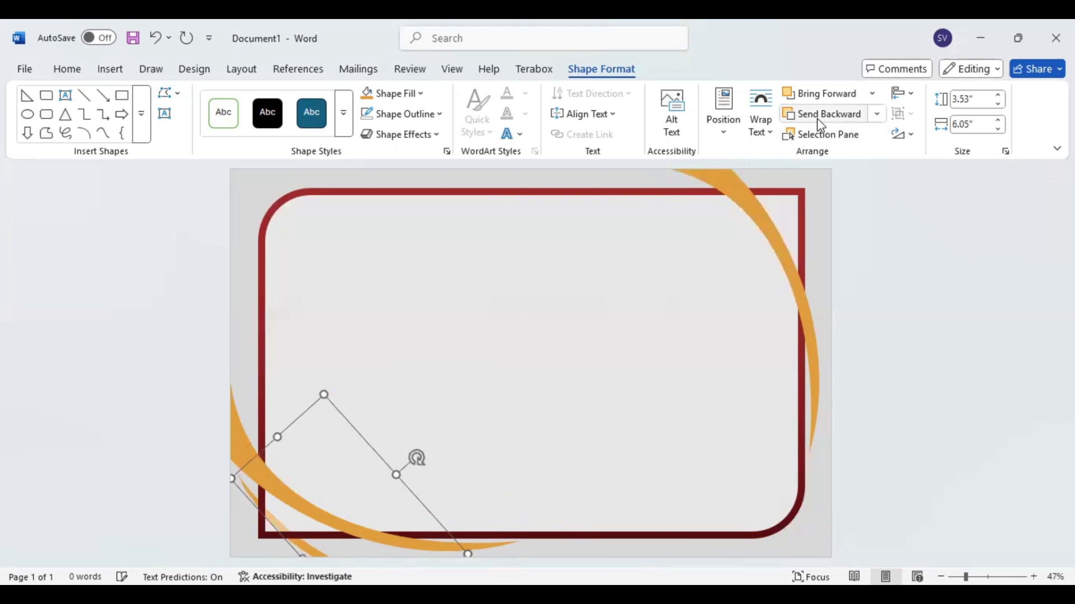
key(Left)
key(Up)
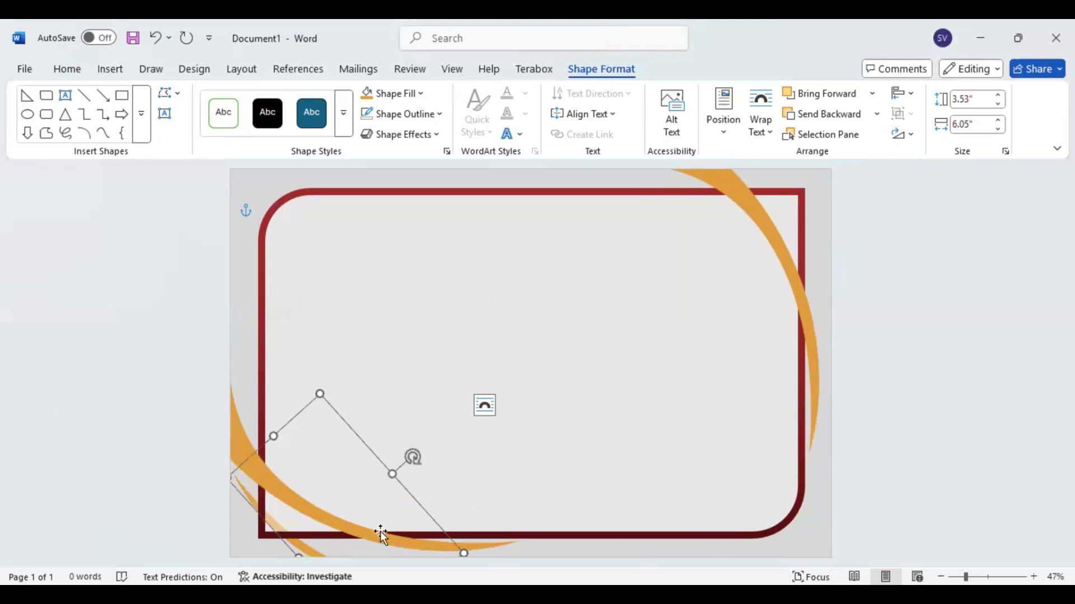
Step: Duplicate the small swoosh into the page's upper-right area and flip the copy vertically
key(ctrl+d)
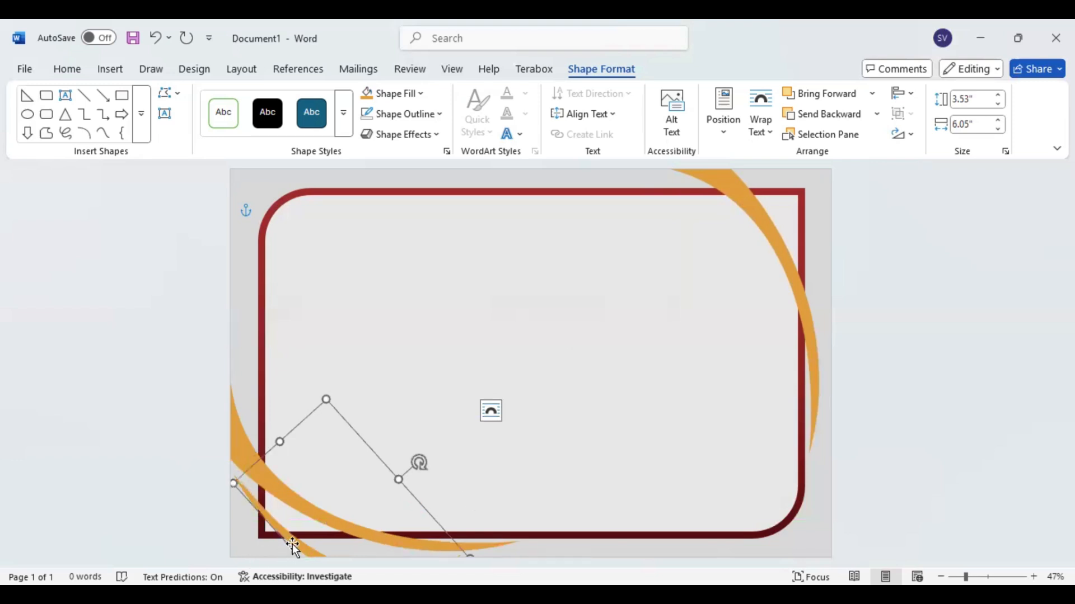
drag(294, 545, 640, 306)
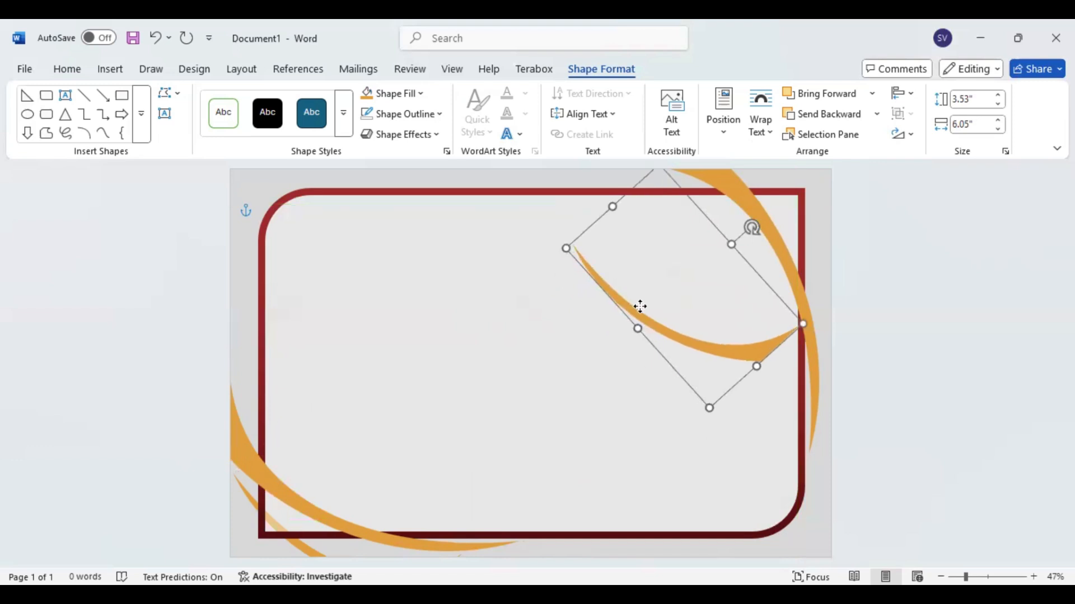
click(909, 137)
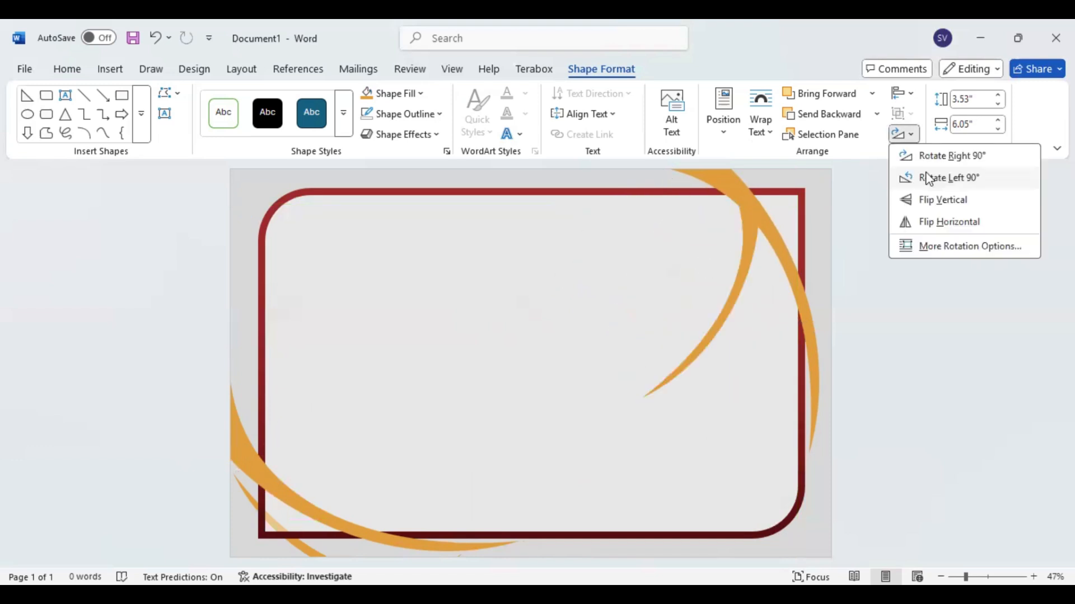
click(933, 199)
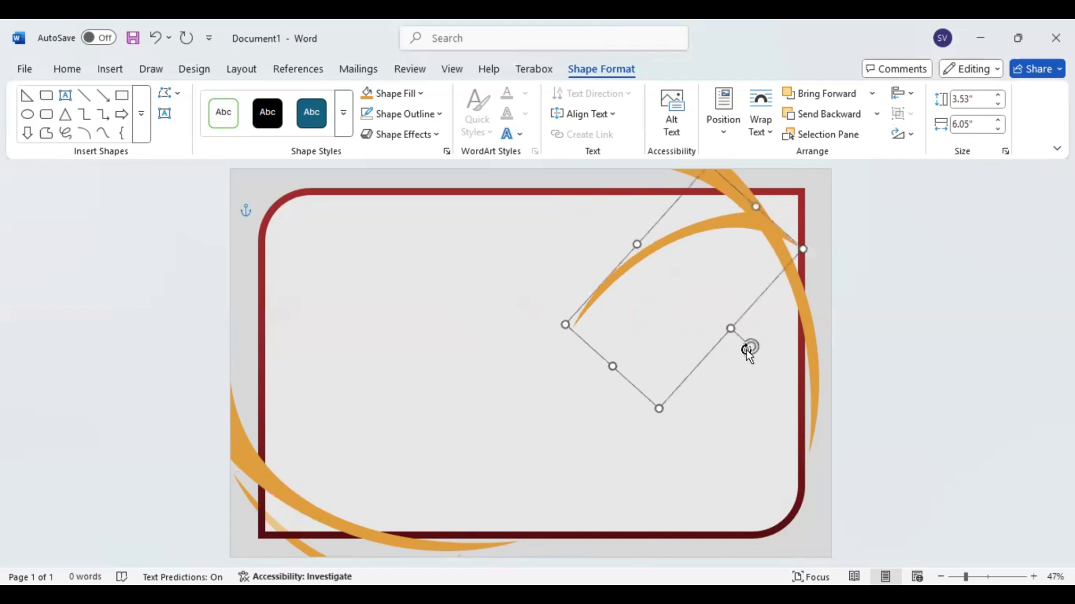
Step: Tilt the small copy into the page's upper-right corner, outside the large swoosh, and send it backward behind the red frame
drag(750, 348, 655, 348)
drag(765, 286, 838, 277)
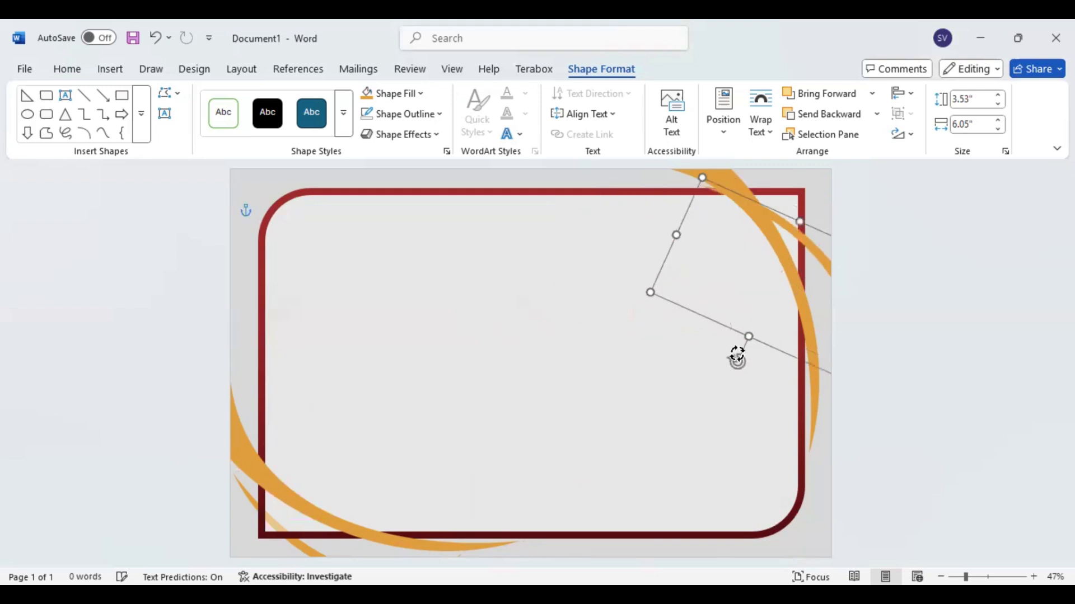
drag(737, 355, 715, 341)
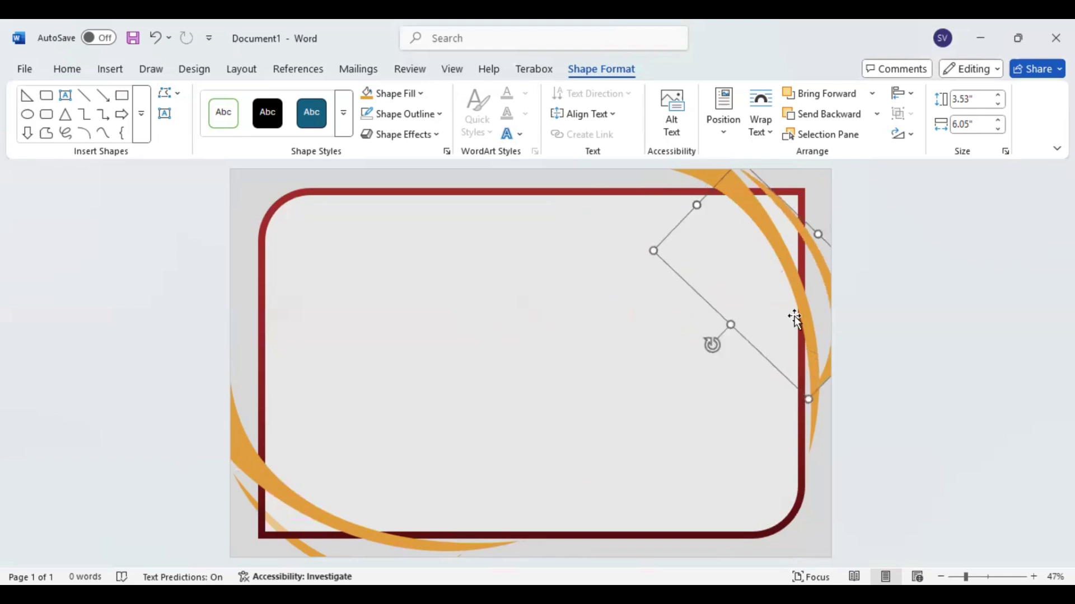
drag(805, 242, 825, 264)
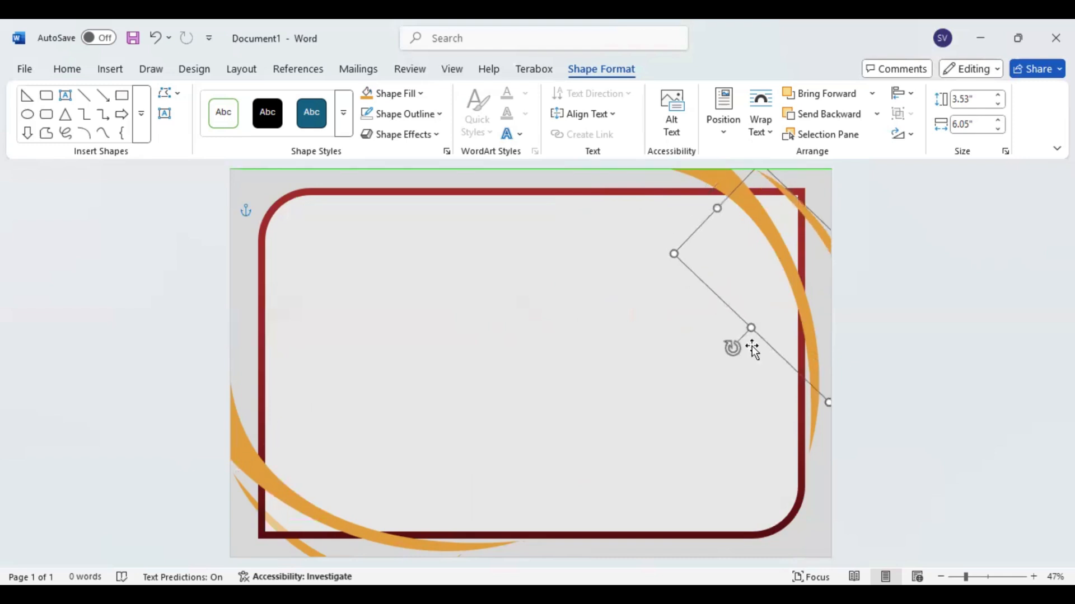
drag(734, 348, 736, 349)
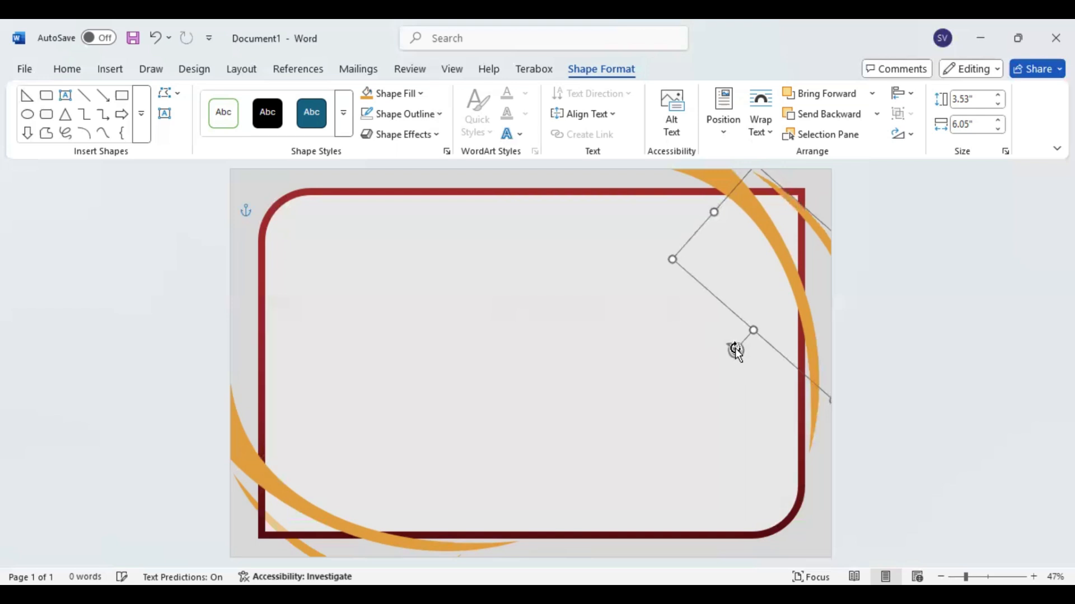
key(ctrl+z)
key(ctrl+z)
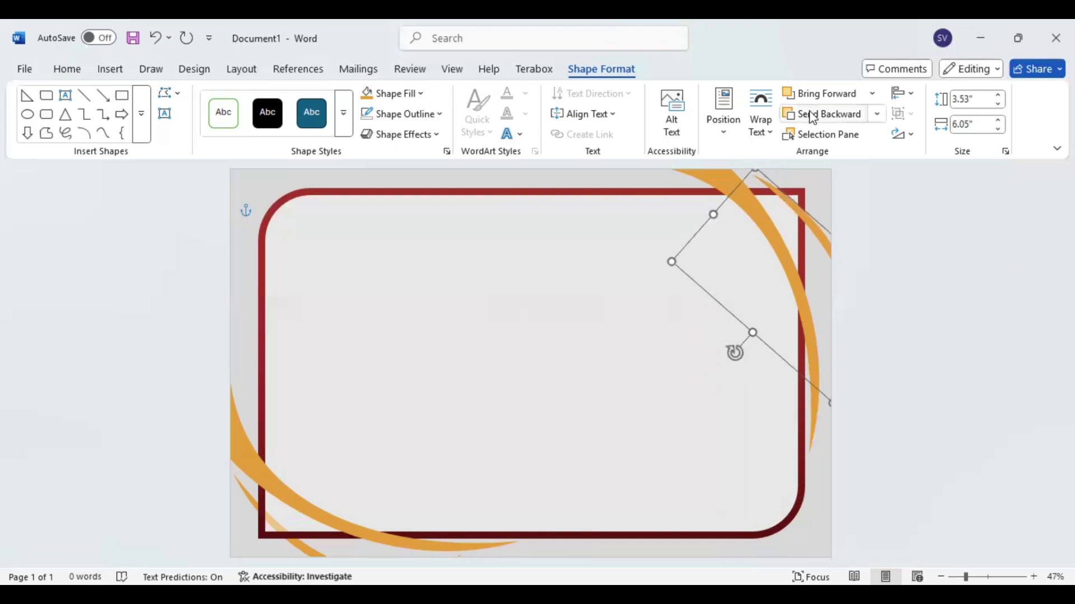
click(811, 116)
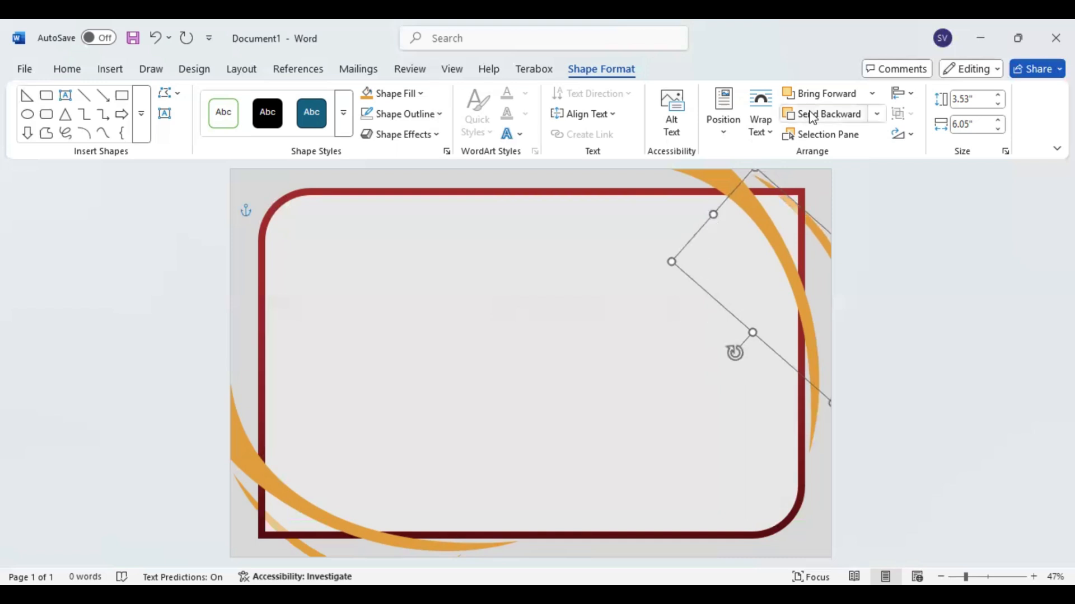
click(866, 308)
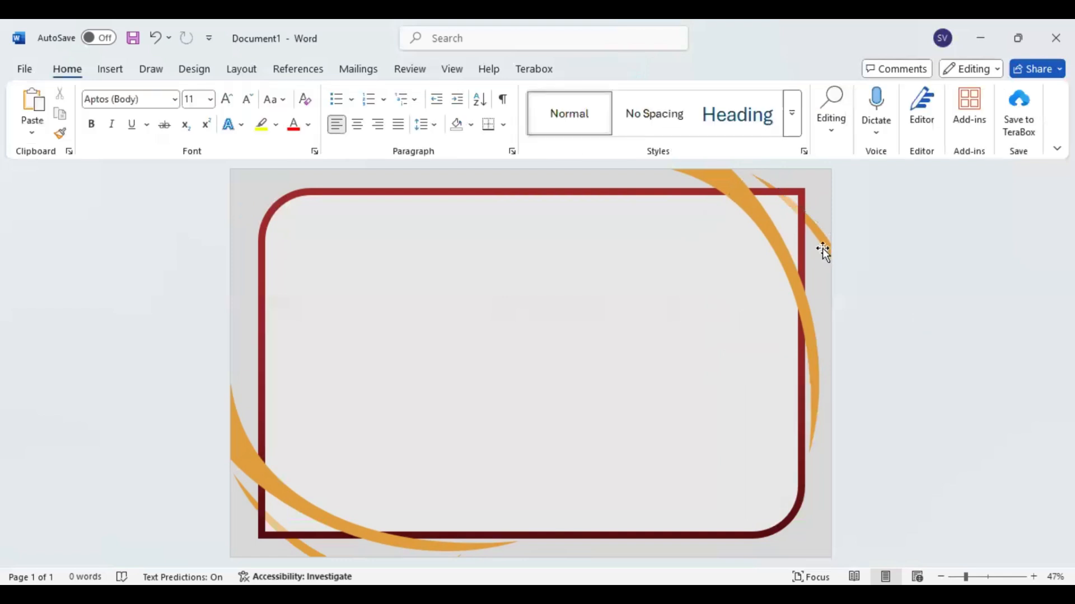
Step: Nudge the large upper-right swoosh slightly right and the large lower-left swoosh slightly down
click(798, 269)
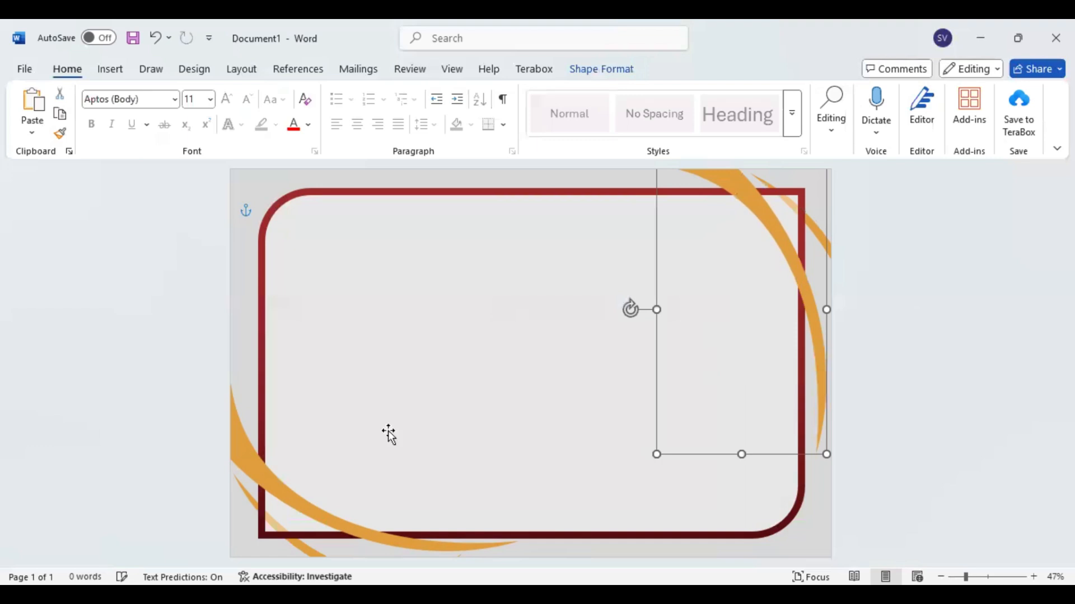
click(335, 518)
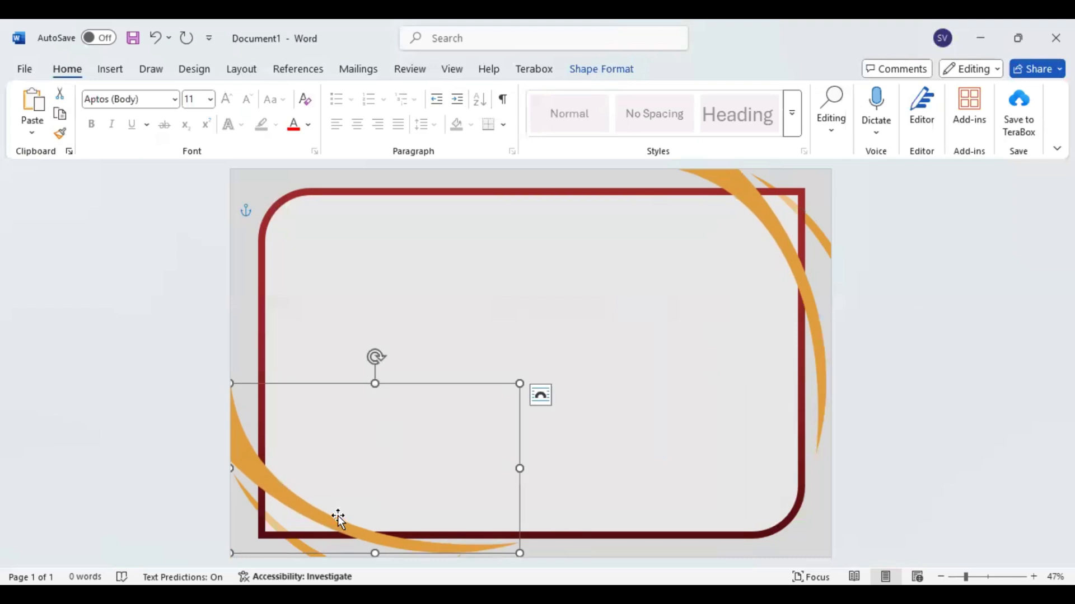
Step: Draw a text box about 7.8" wide and 1.22" high near the frame's upper edge and enter "Certificate" in it
click(965, 341)
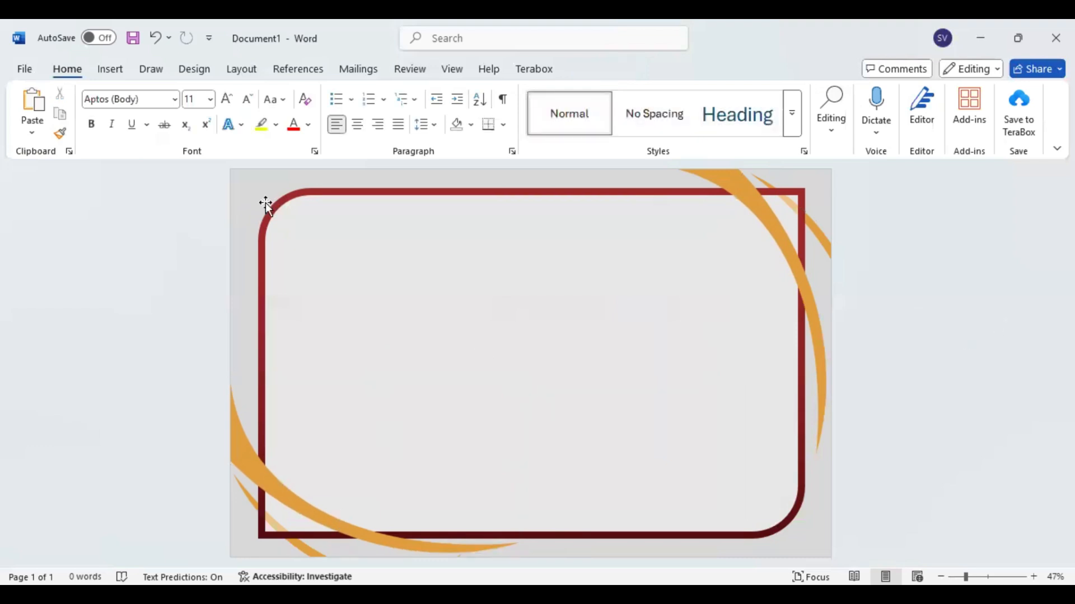
click(110, 69)
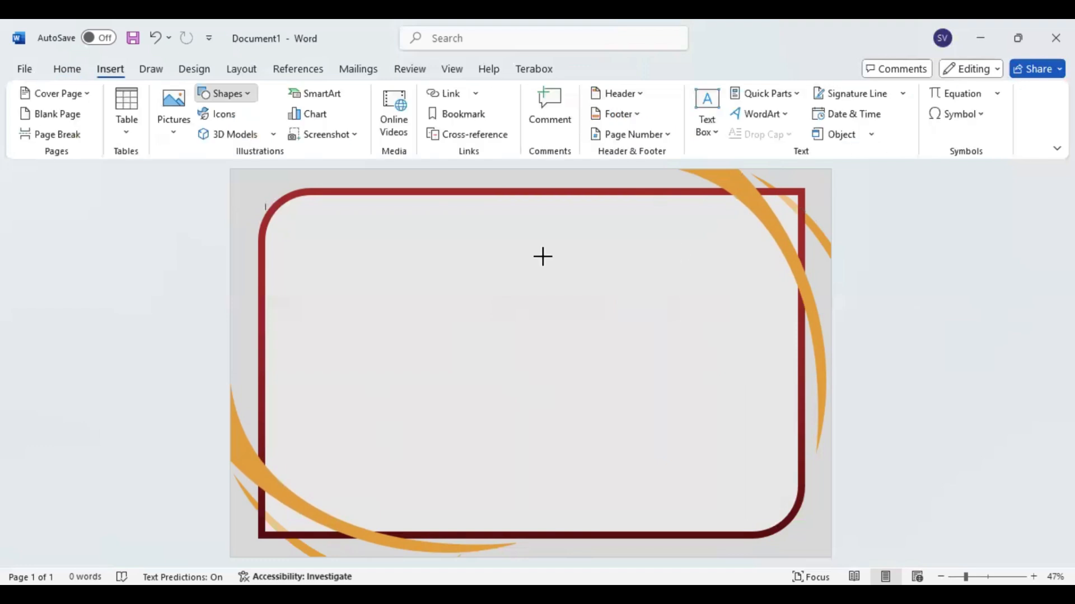
drag(409, 211, 687, 255)
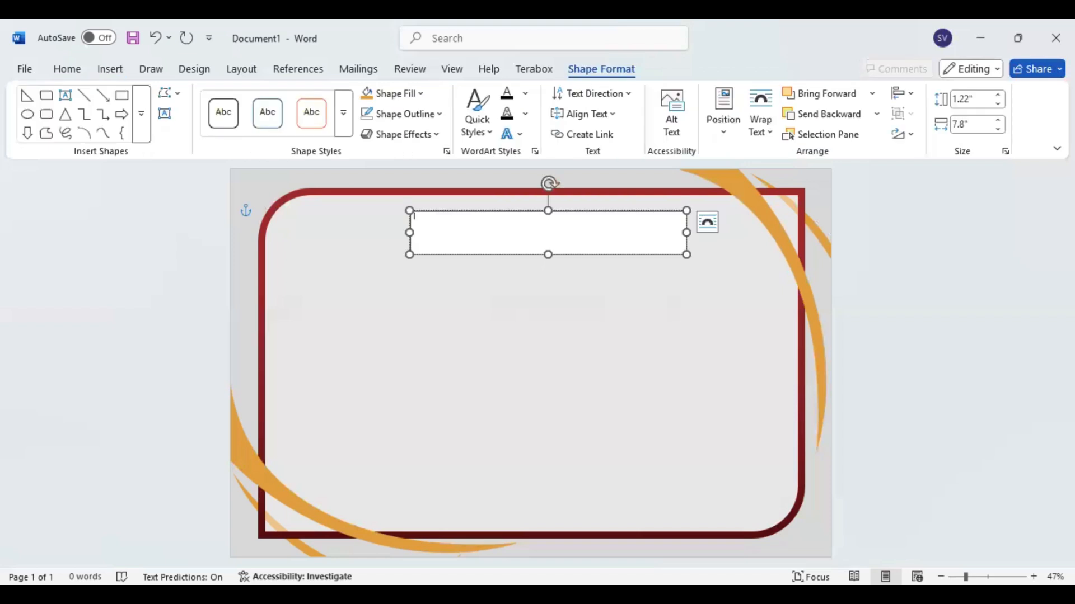
text(Cer)
key(BackSpace)
text(tificate)
Step: Remove the title box's fill and outline, and centre its text at 72 pt
drag(451, 222, 410, 218)
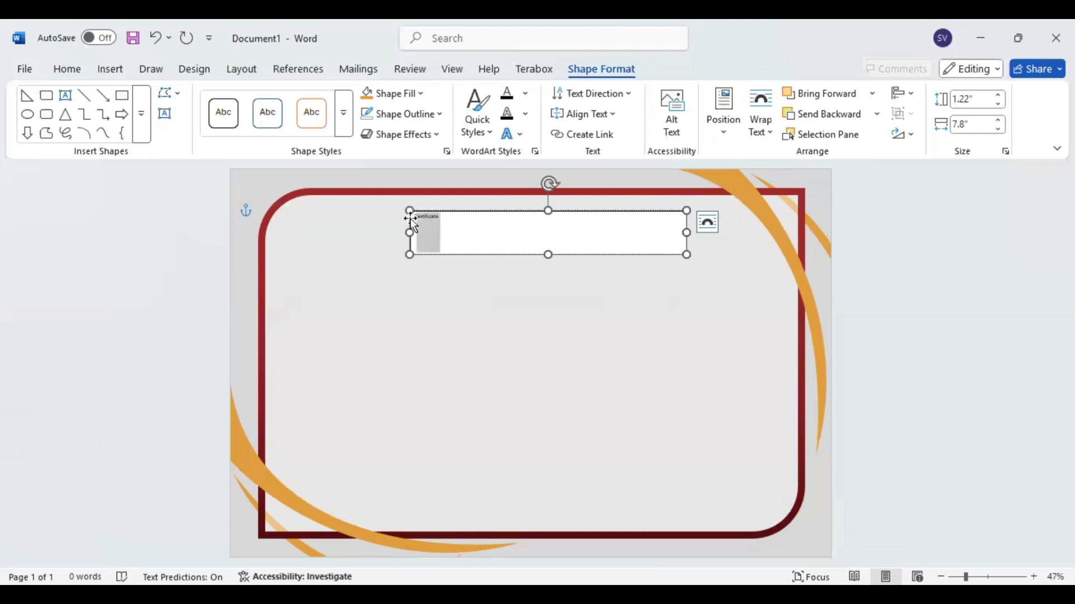
click(420, 94)
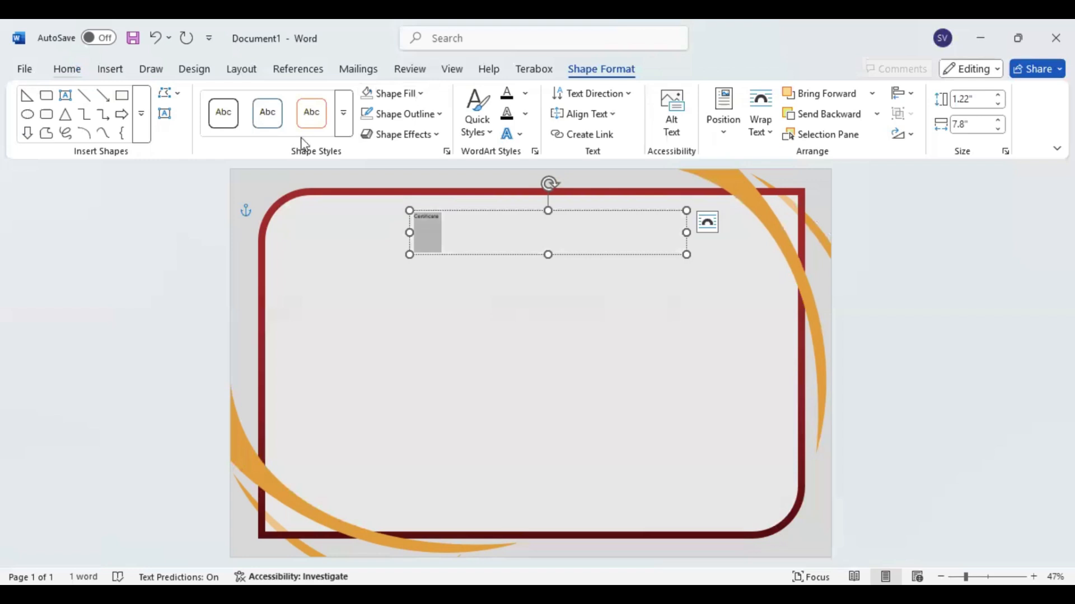
click(228, 100)
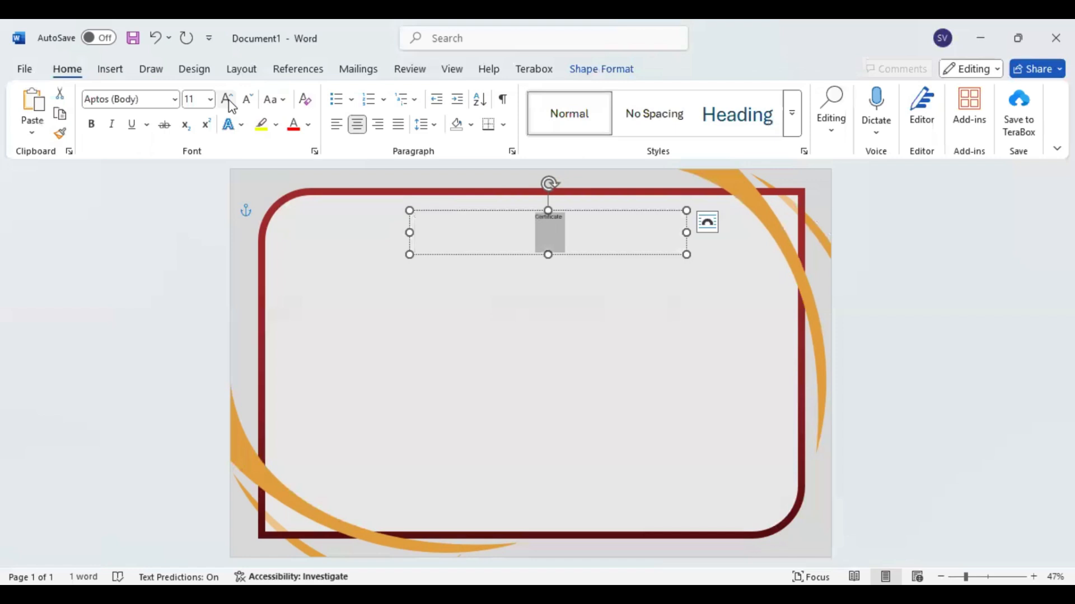
Step: Set the "Certificate" title in the French Script MT font
click(153, 102)
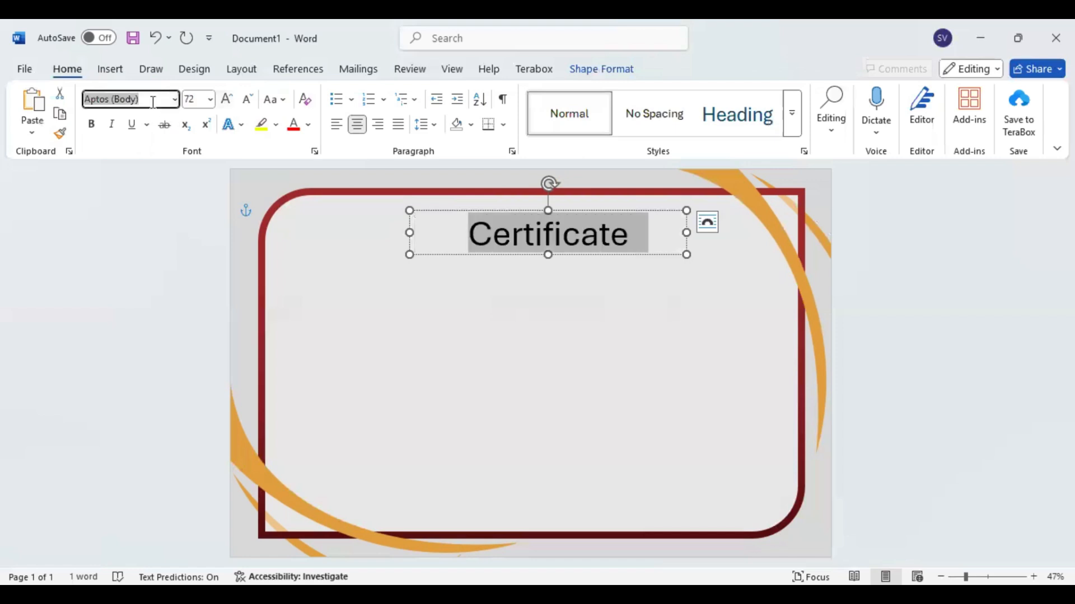
text(F)
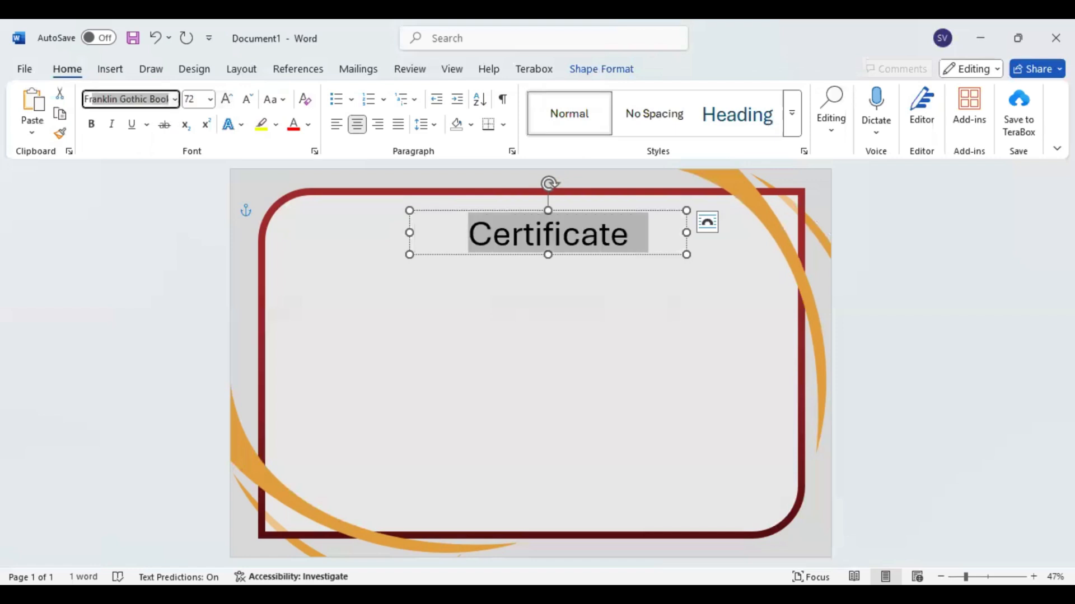
text(rench Script MT)
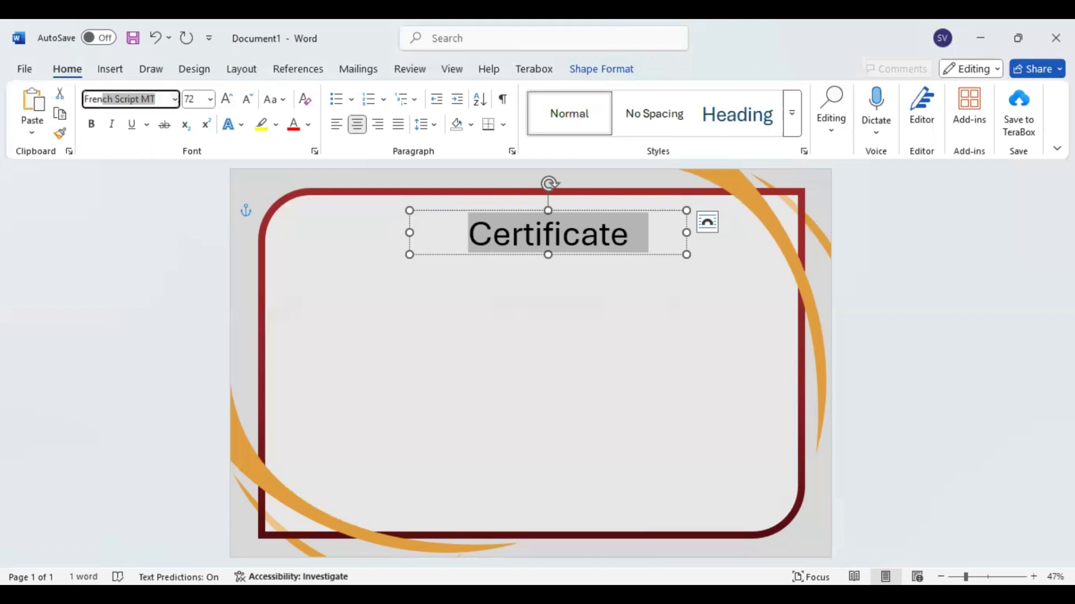
key(Return)
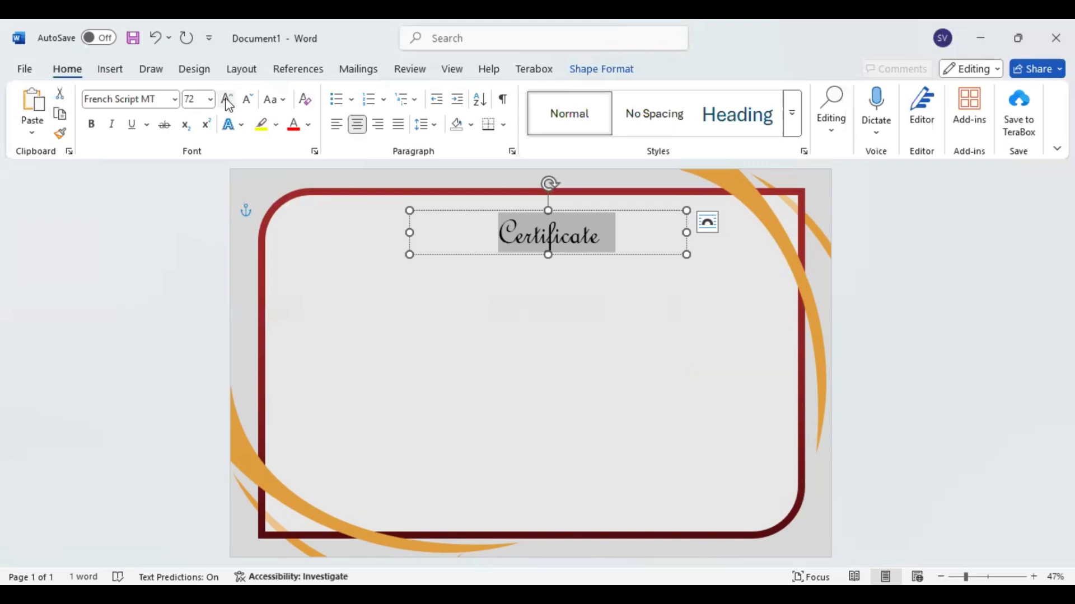
Step: Enlarge the title to 130 pt, extend its text box downward, and centre the box horizontally against the frame's upper edge
click(228, 102)
click(228, 102)
click(228, 103)
click(228, 102)
click(228, 102)
click(228, 102)
drag(548, 255, 551, 298)
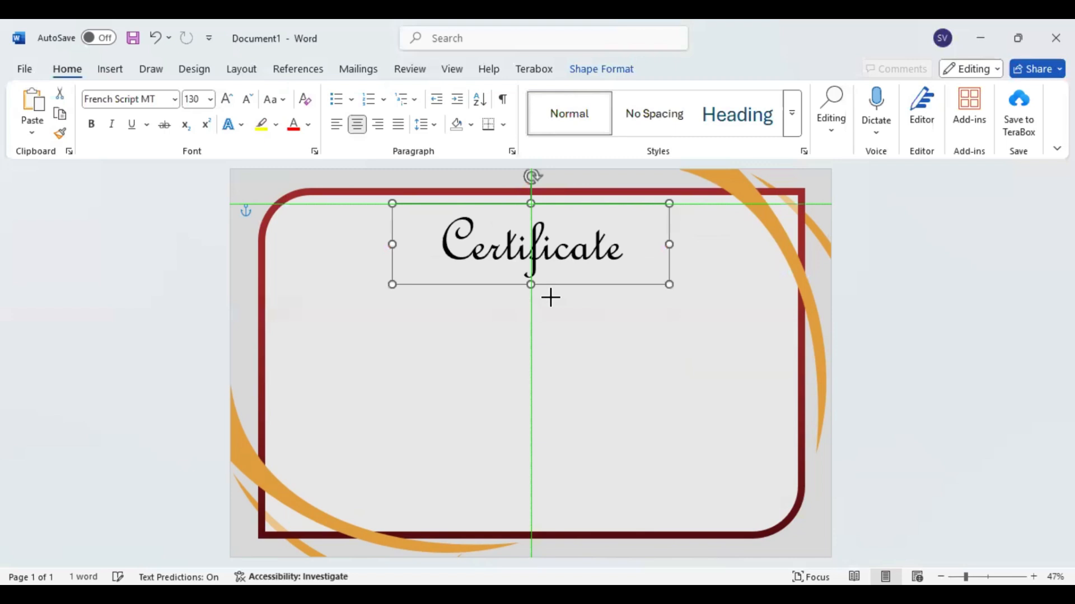
key(ctrl+z)
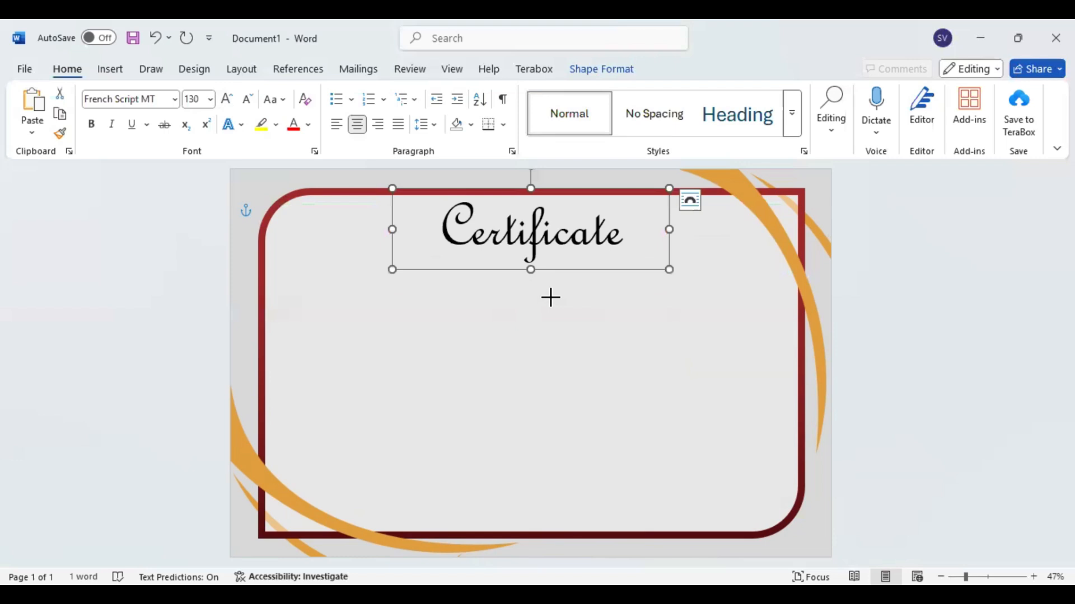
Step: Colour the "Certificate" title with the recently used dark maroon
right_click(652, 201)
click(650, 200)
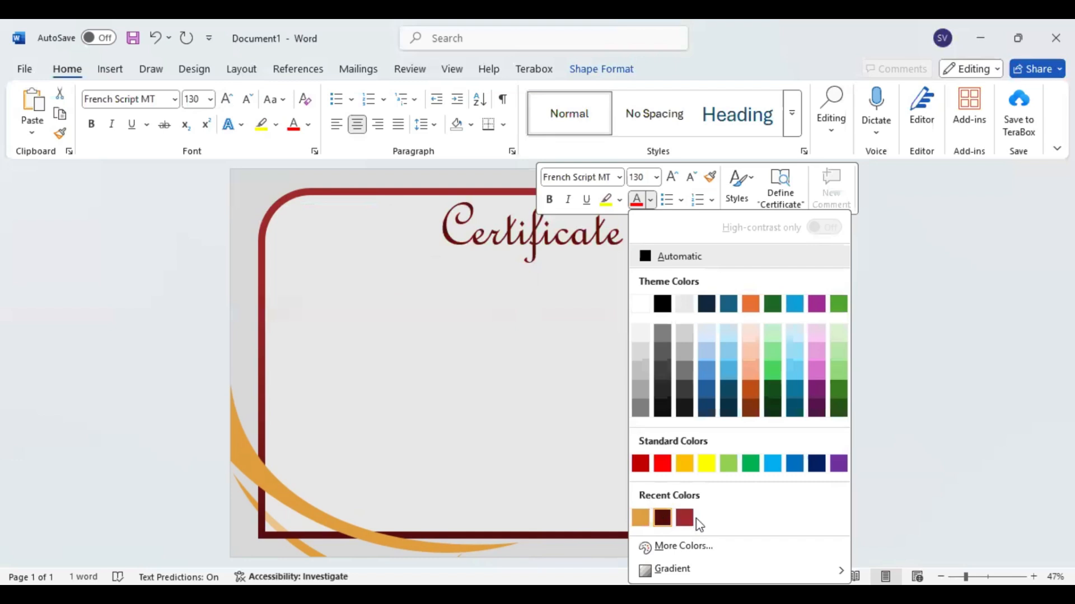
click(663, 516)
Step: Expand the title's character spacing by 4 pt
click(110, 69)
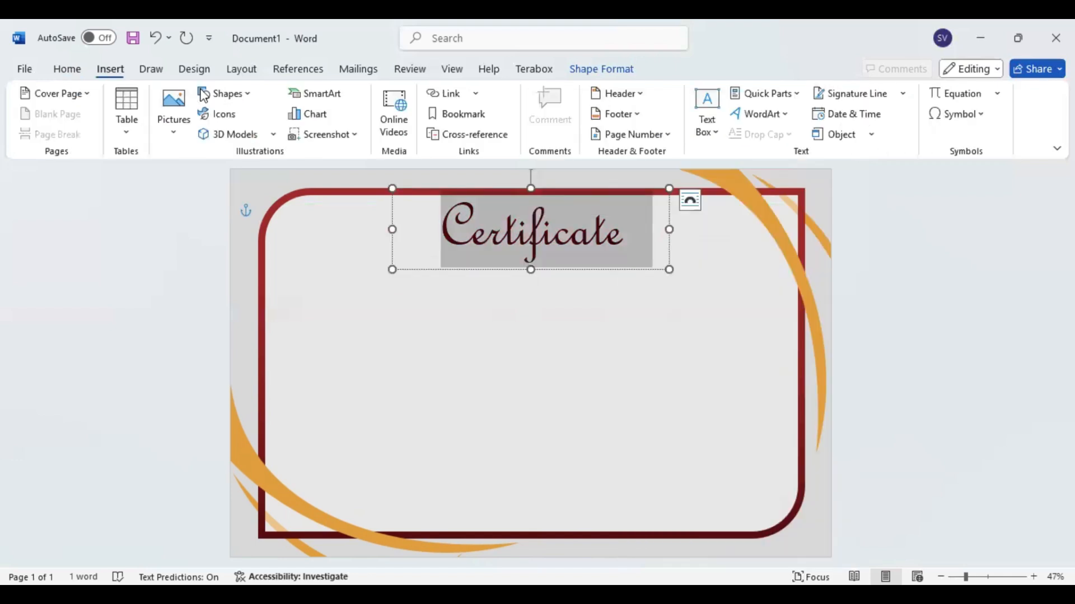
click(68, 70)
click(314, 151)
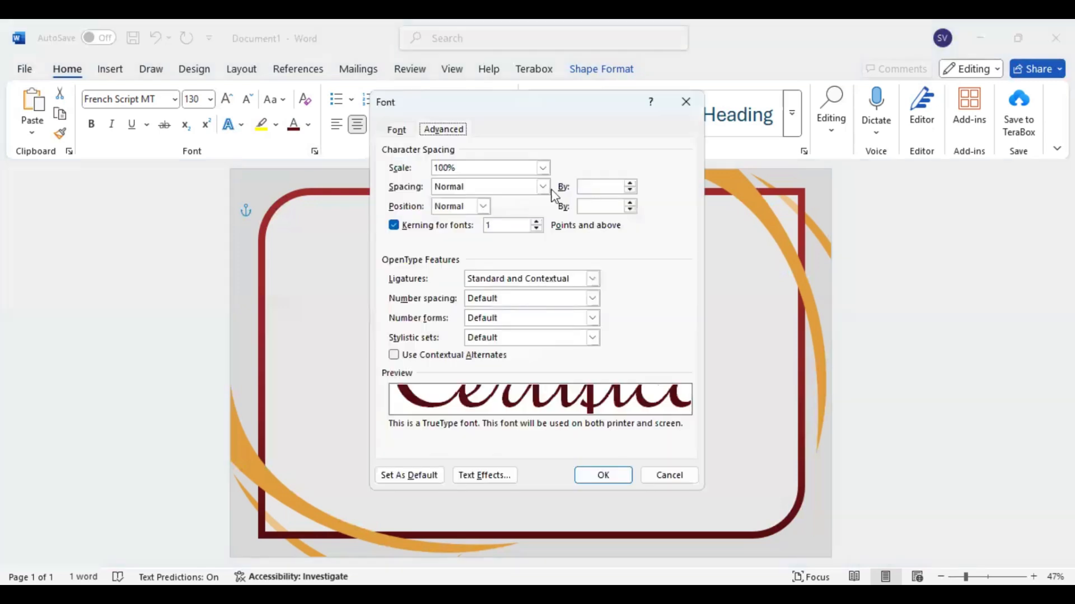
click(583, 187)
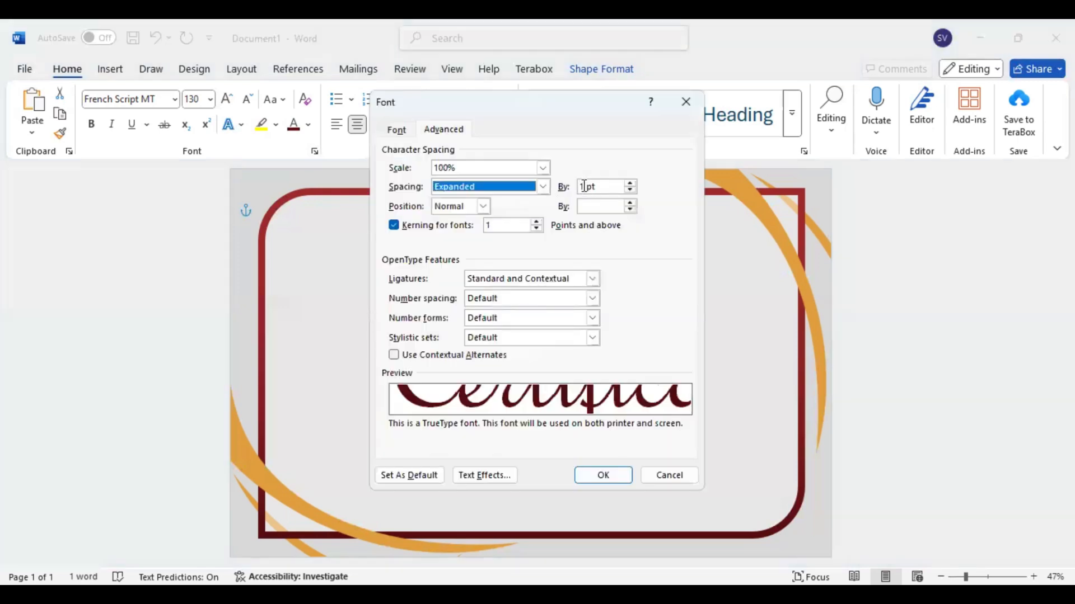
click(583, 186)
key(BackSpace)
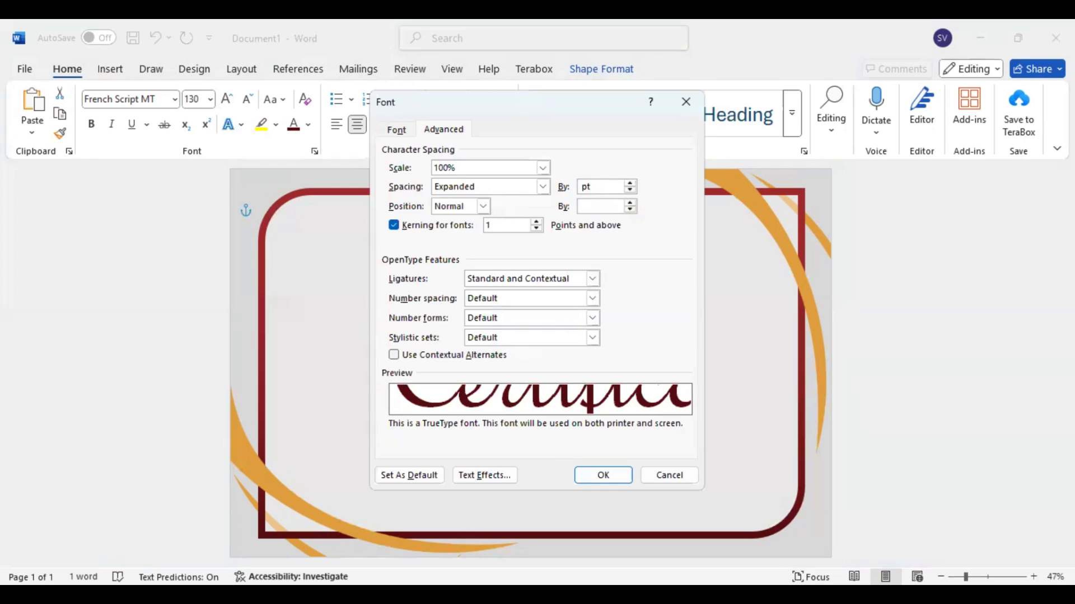
text(4)
key(Return)
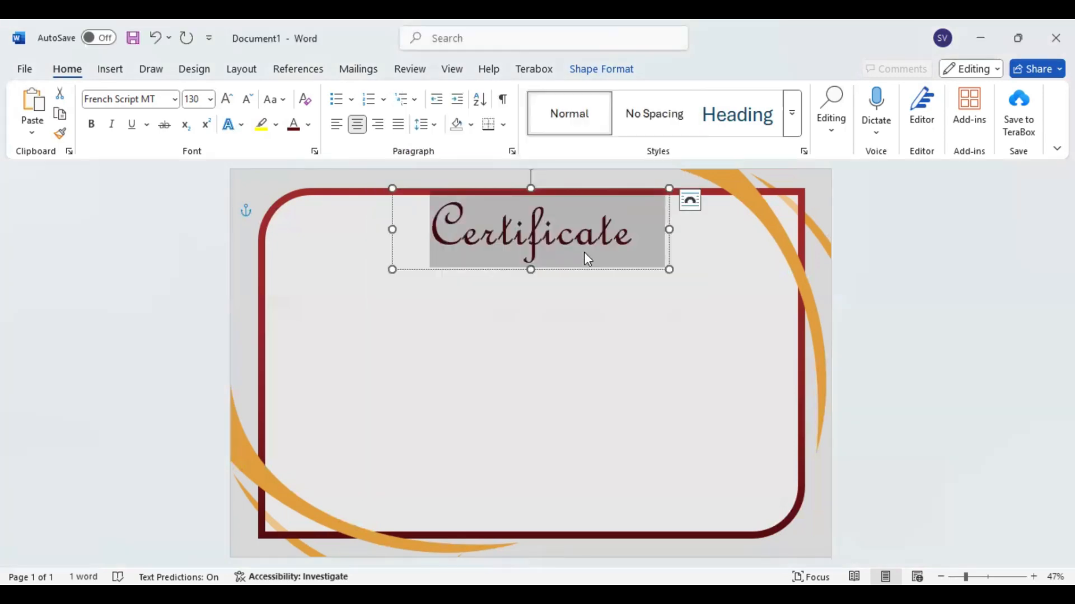
key(Escape)
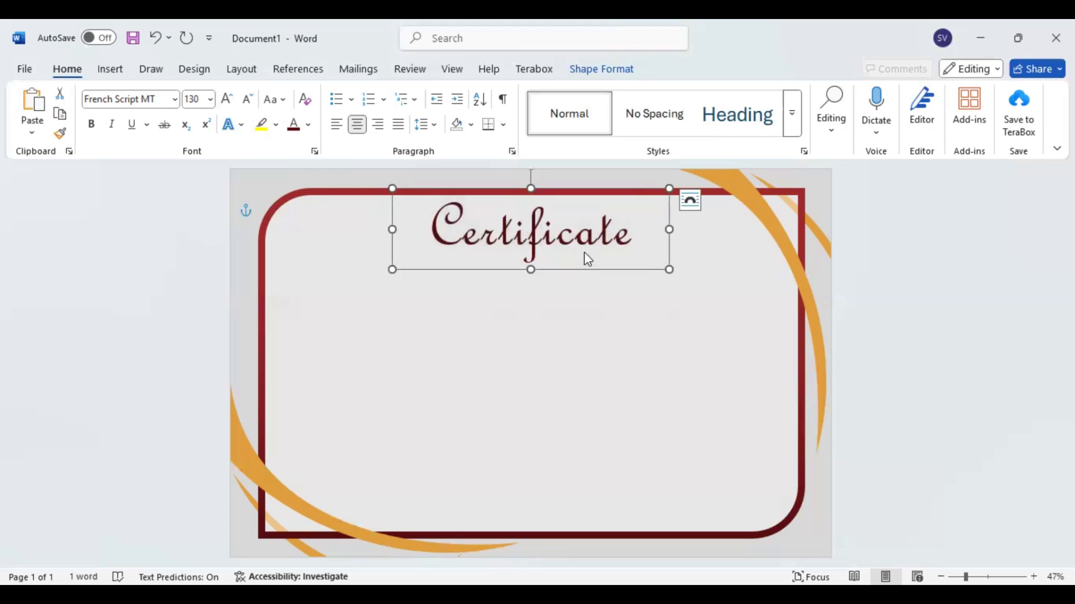
Step: Undo the accidental frame move and draw a text box about 4.64" wide and 1.29" high below the title, containing "Achievement"
click(112, 69)
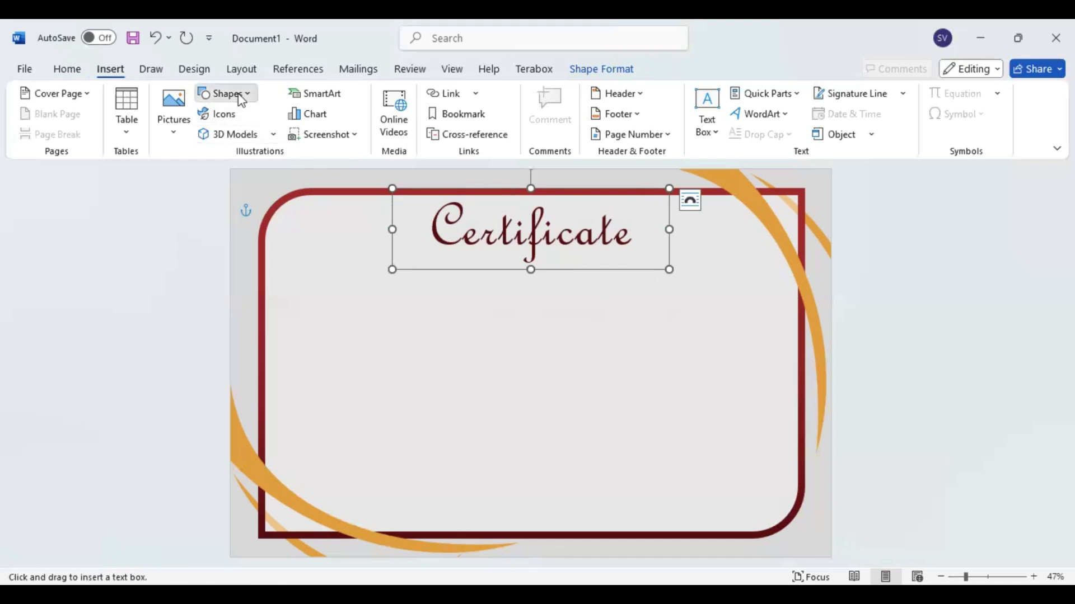
click(157, 39)
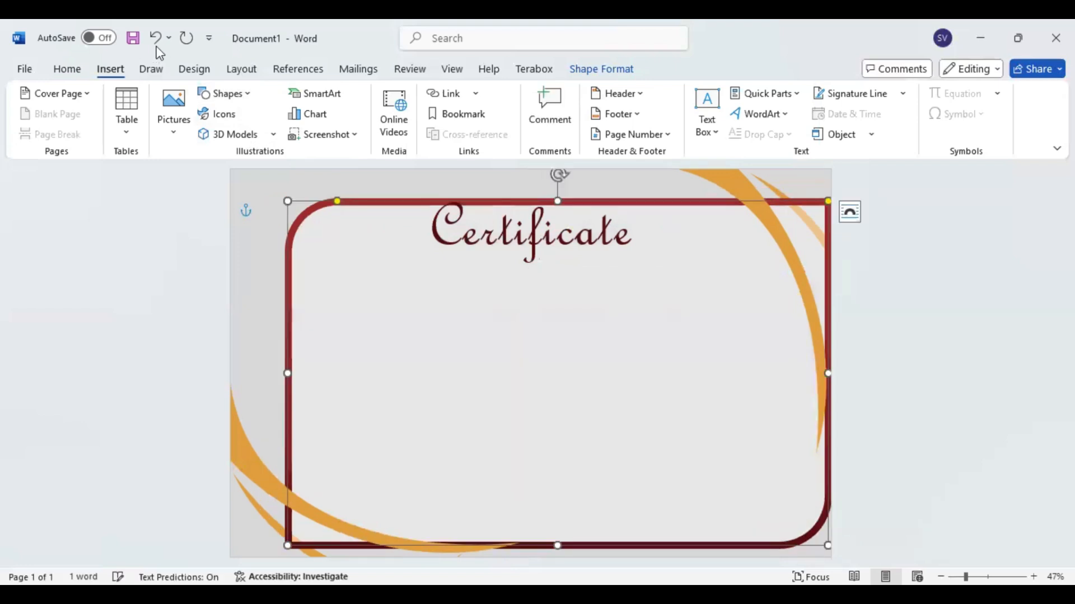
key(ctrl+z)
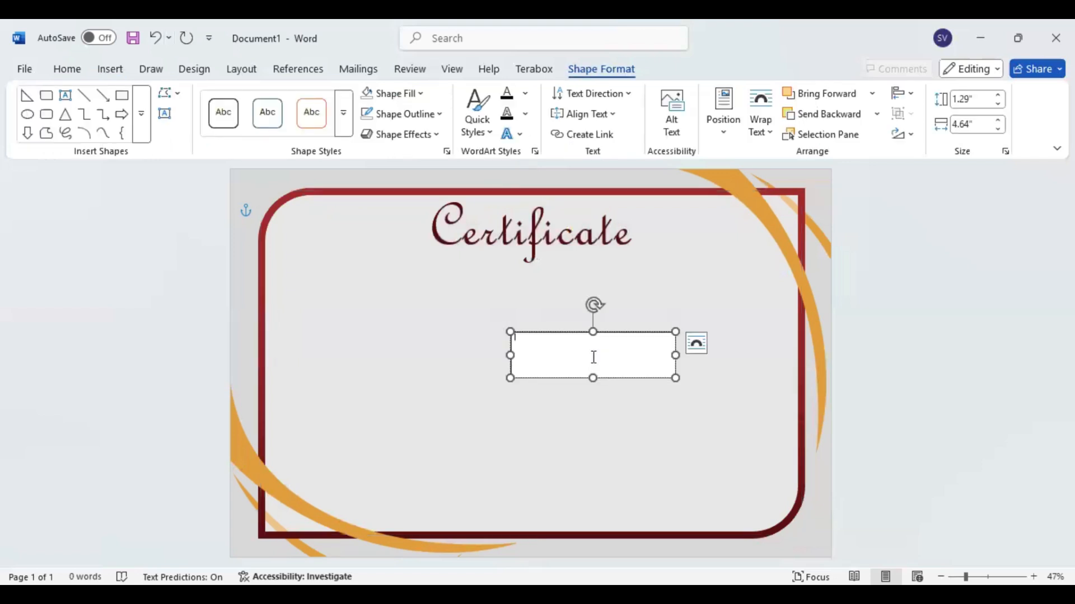
text(Achievement)
Step: Remove the fill and outline from the "Achievement" box and centre its text
drag(548, 338, 508, 339)
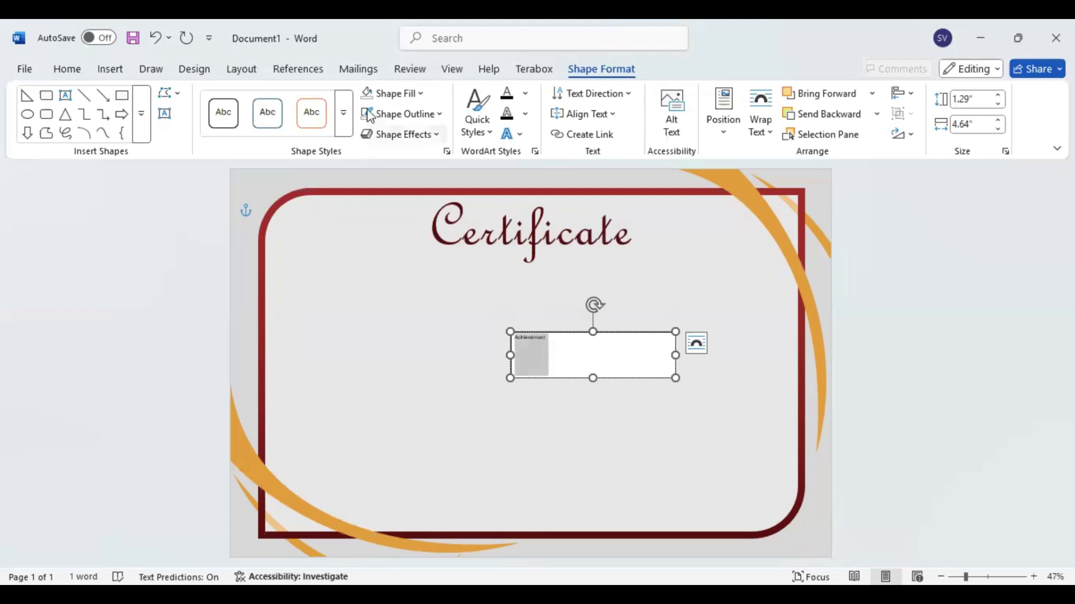
click(105, 68)
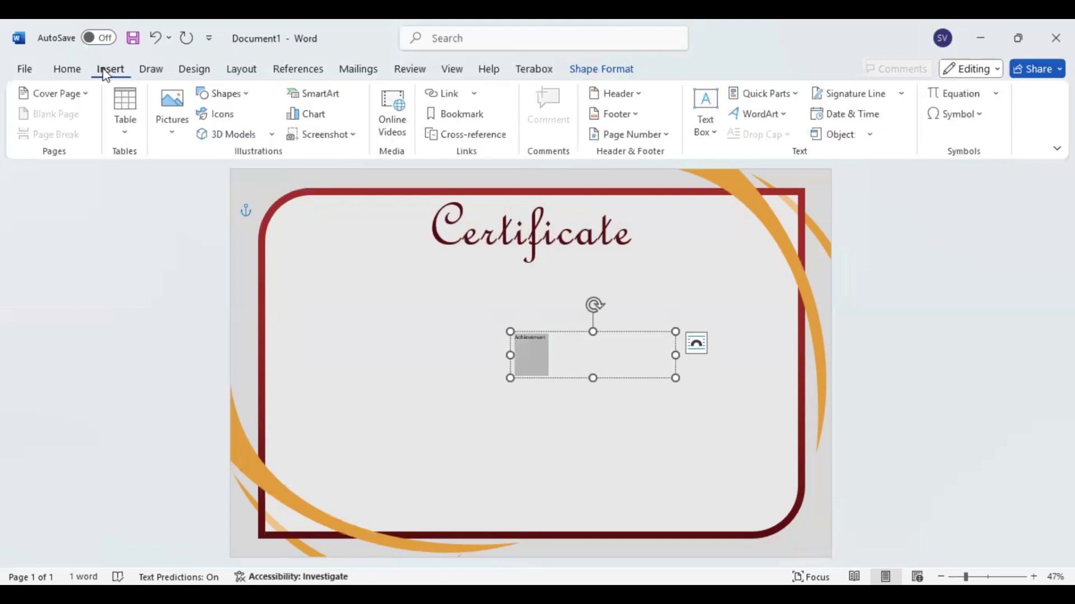
click(67, 69)
click(357, 129)
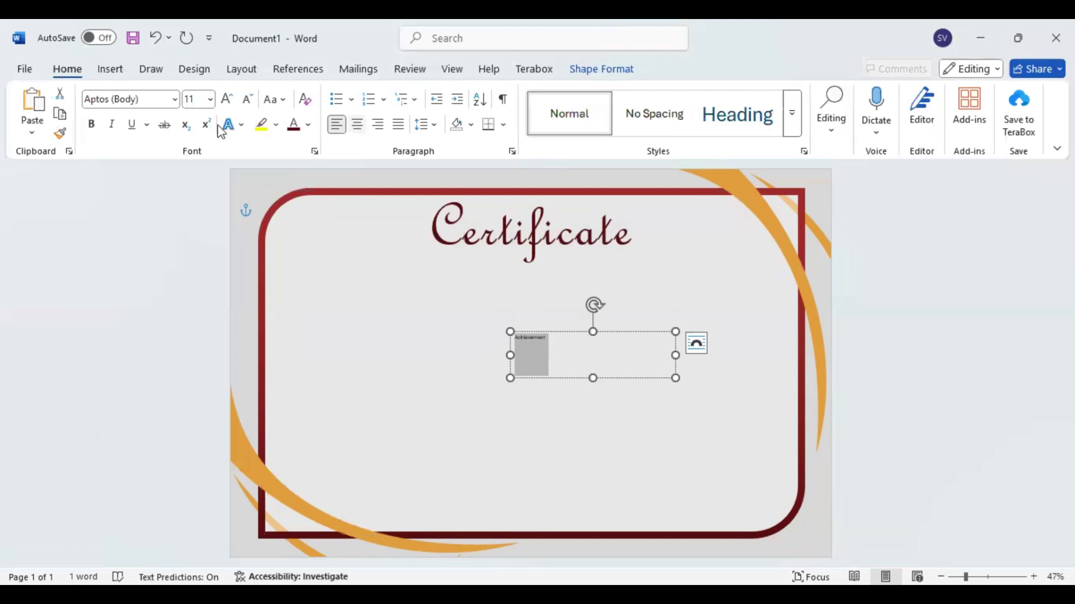
Step: Set "Achievement" in Baskerville Old Face at 22 pt and narrow its text box
click(152, 104)
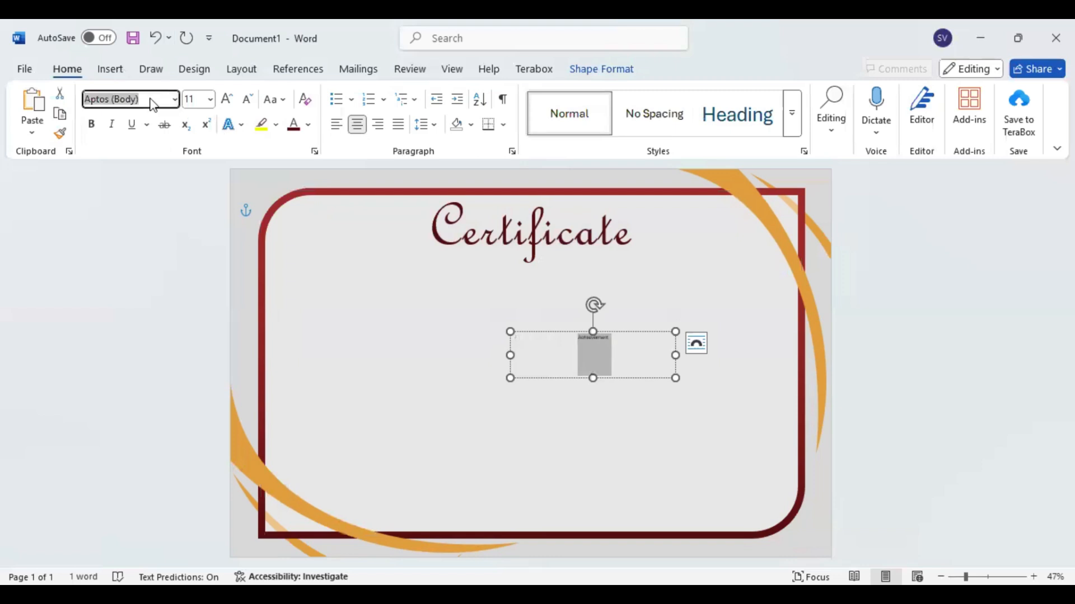
text(Baskerville Old Face)
key(Return)
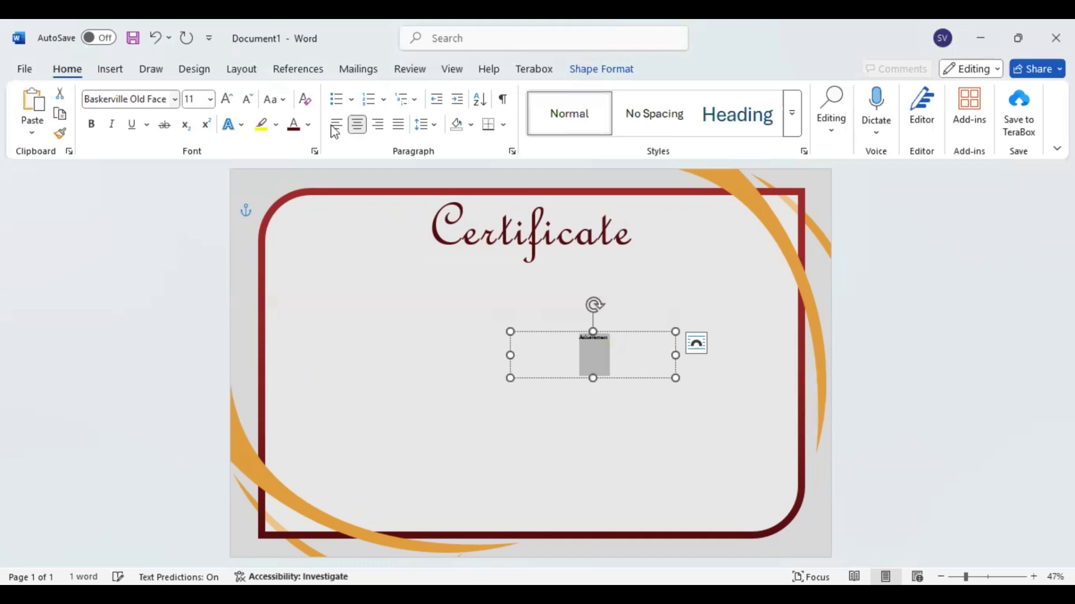
key(ctrl+shift+period)
key(ctrl+shift+period)
key(ctrl+shift+period)
key(ctrl+shift+period)
key(ctrl+shift+period)
key(ctrl+shift+period)
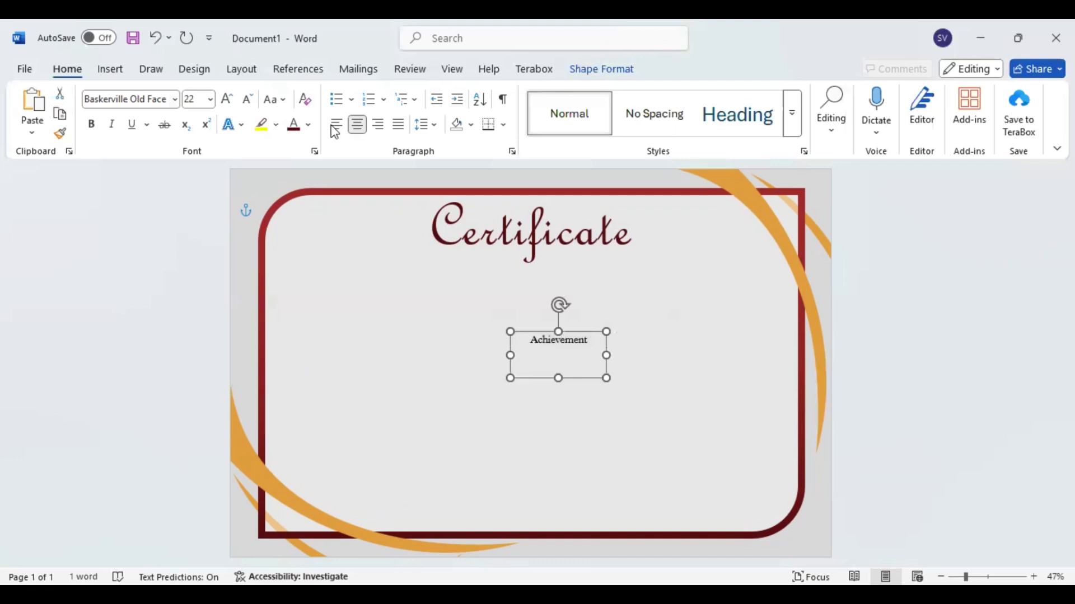